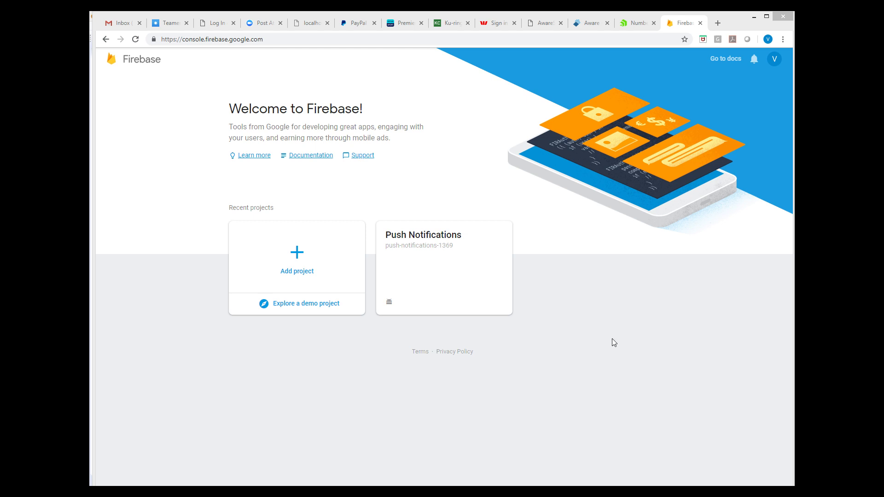
- Open the Push Notifications project's com.awaresoft.crm app settings and look up the server key in the Cloud Messaging credentials
left_click(416, 235)
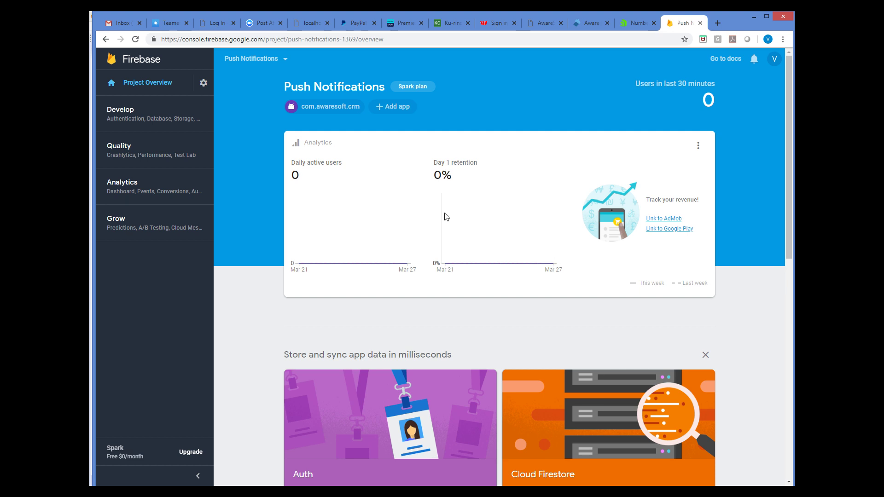
mouse_move(292, 111)
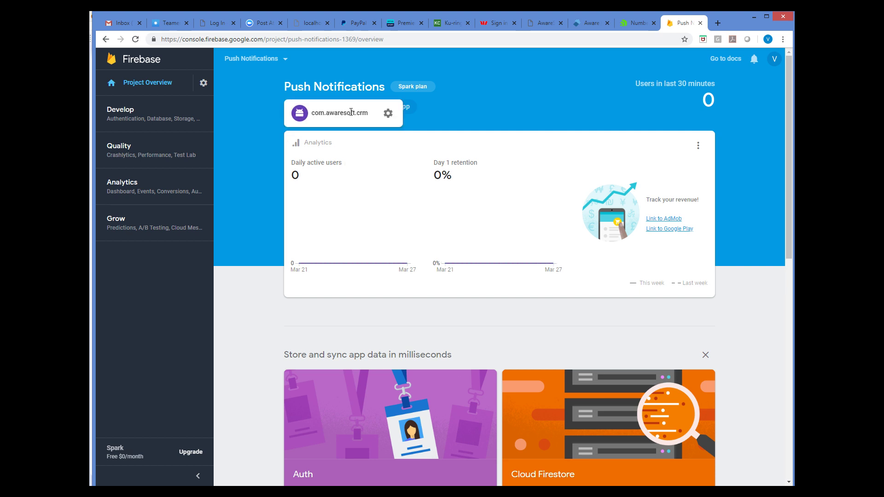
left_click(388, 114)
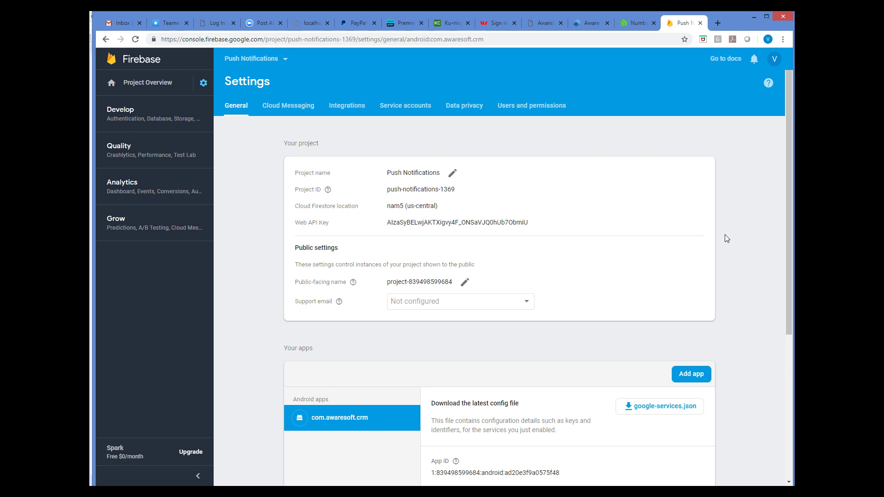
left_click(284, 107)
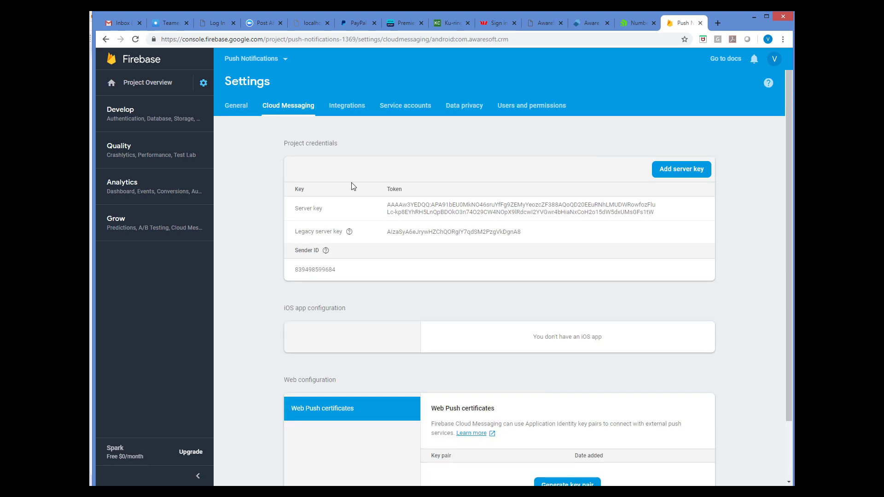
mouse_move(389, 206)
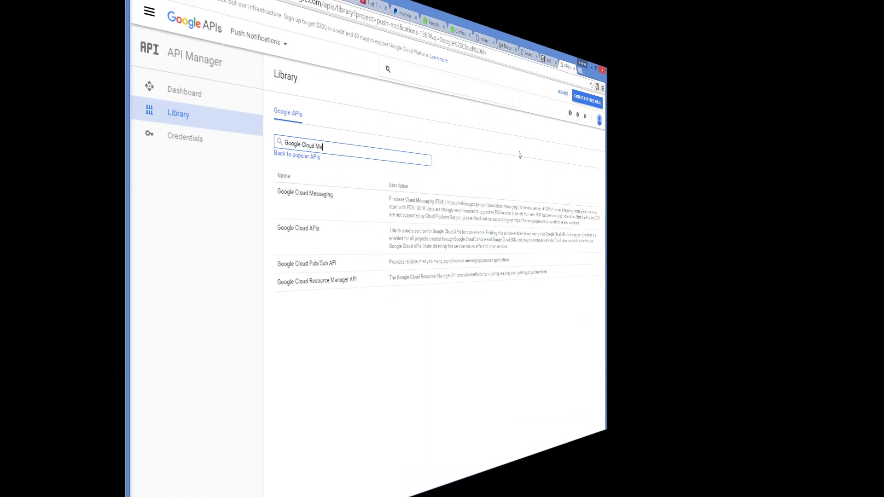
- Open Apple's online Apple Push Notification Service guide and go to its Provisioning and Development chapter
left_click(530, 41)
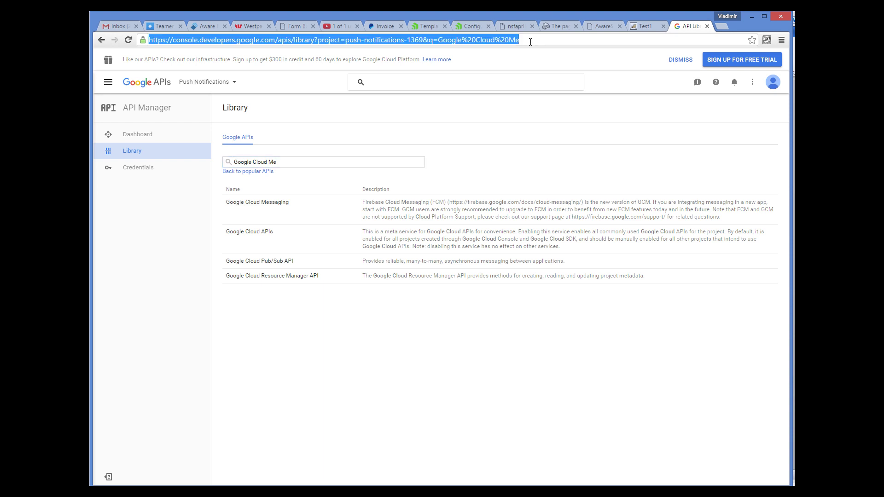
type("https://developer.apple.com/library/ios/documentation/NetworkingInternet/Conceptual/RemoteNotificationsPG/Chapters/ApplePushService.html")
key("Return")
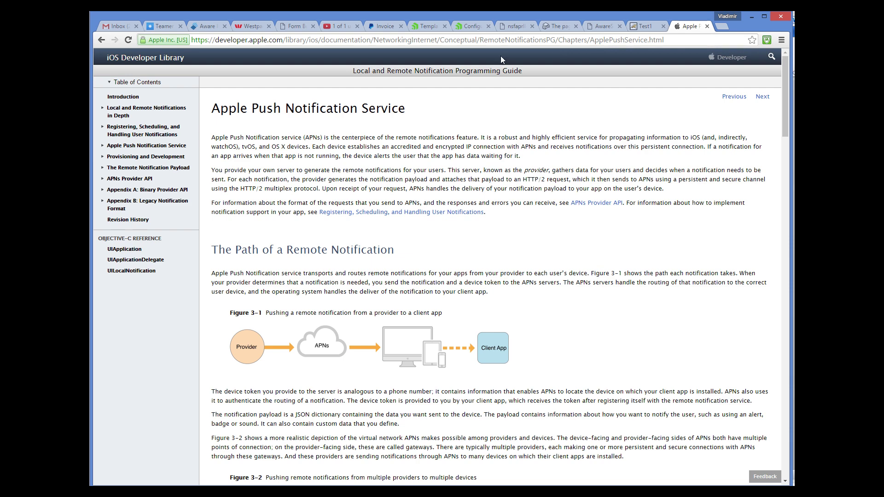
left_click(163, 159)
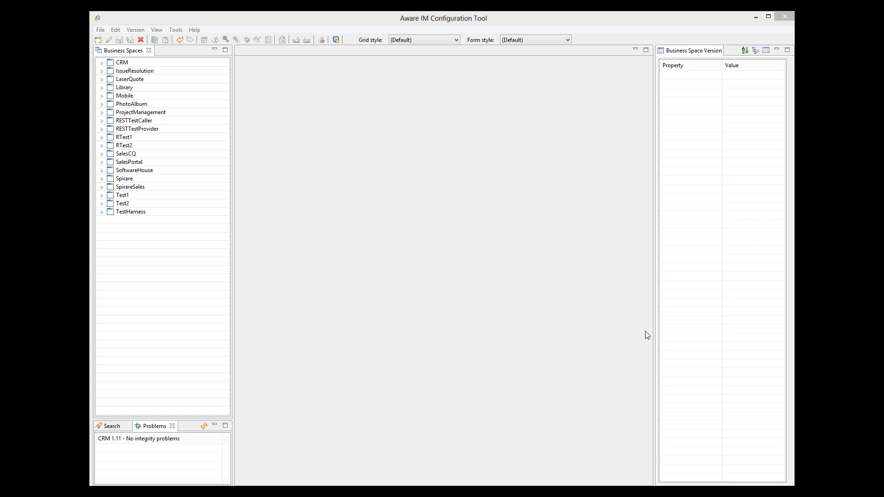
- In Aware IM, define push notifications for CRM version 1.11 with gggg as JSON file location and certificate path, plus a server key and APNS password
left_click(101, 63)
double_click(134, 88)
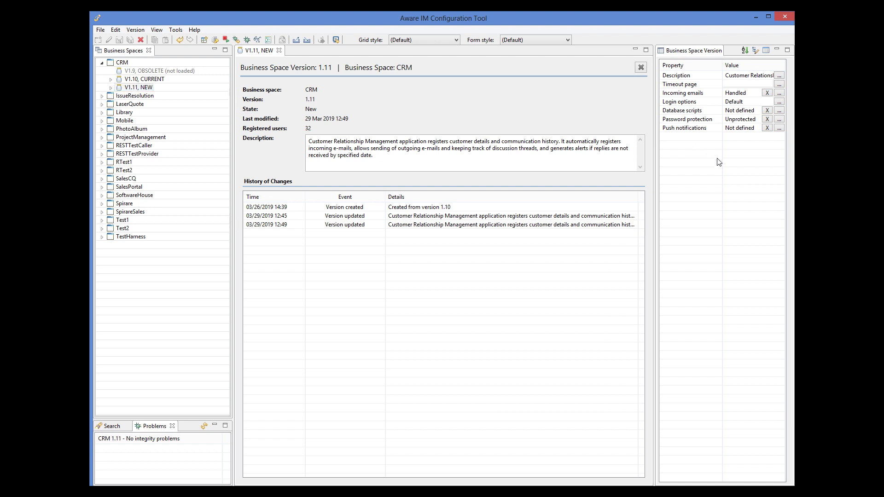
left_click(779, 128)
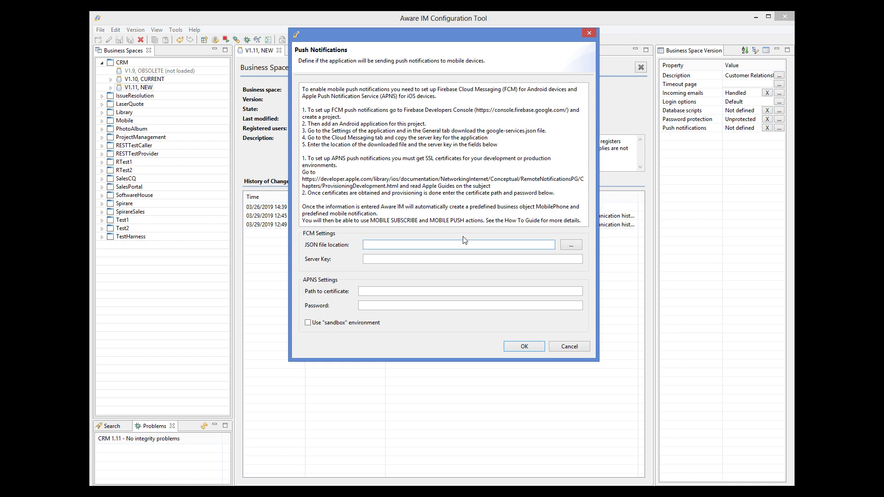
type("gggg")
left_click(412, 261)
type("ddddd")
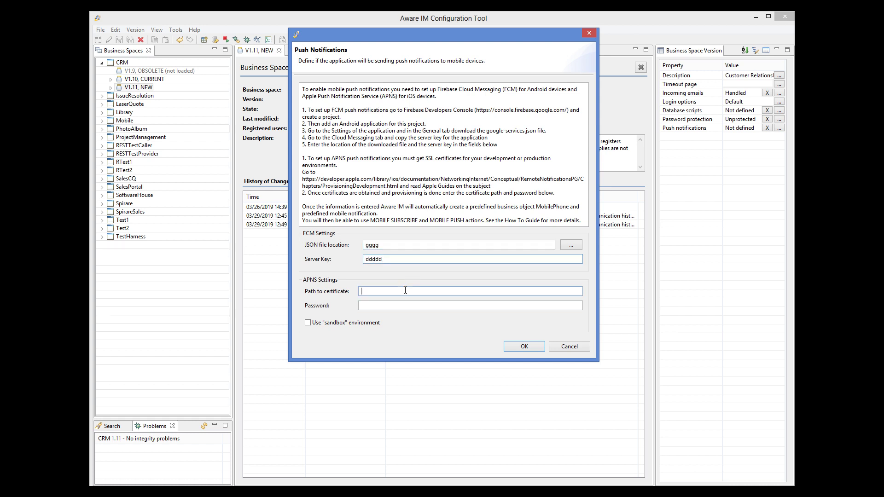
type("gggg")
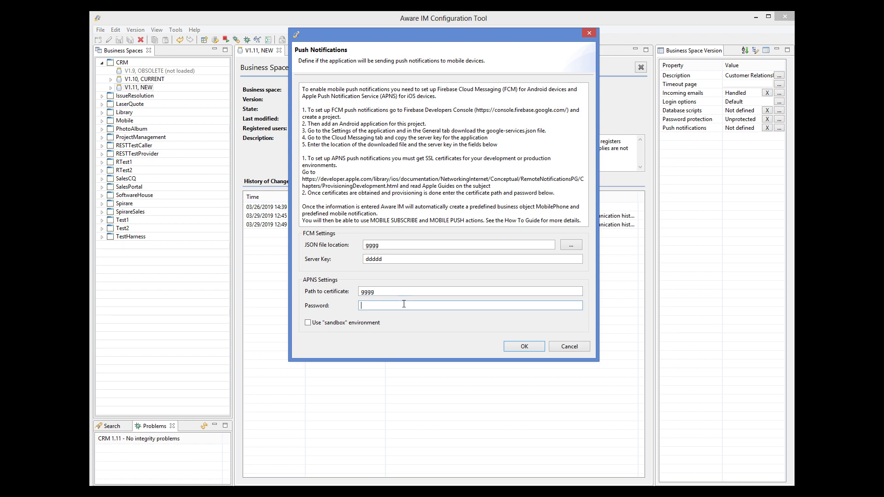
type("gggg")
left_click(521, 347)
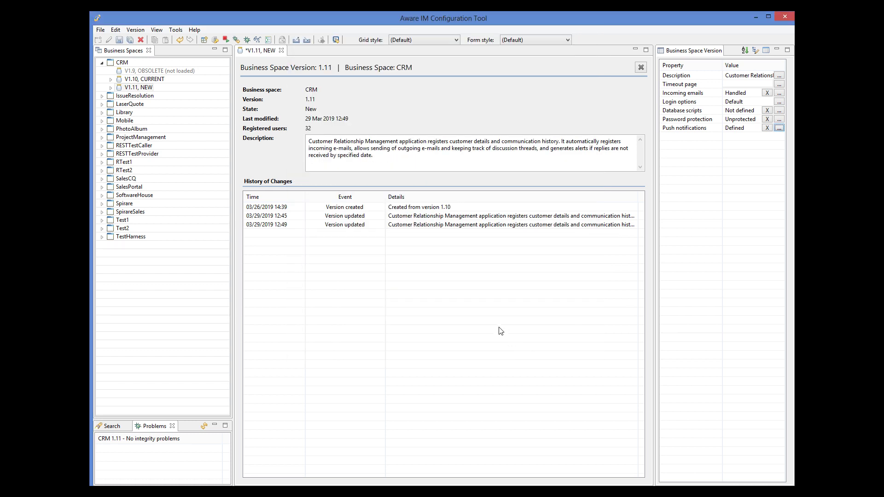
- Save CRM version 1.11 with its push notification settings and close the version editor
left_click(119, 42)
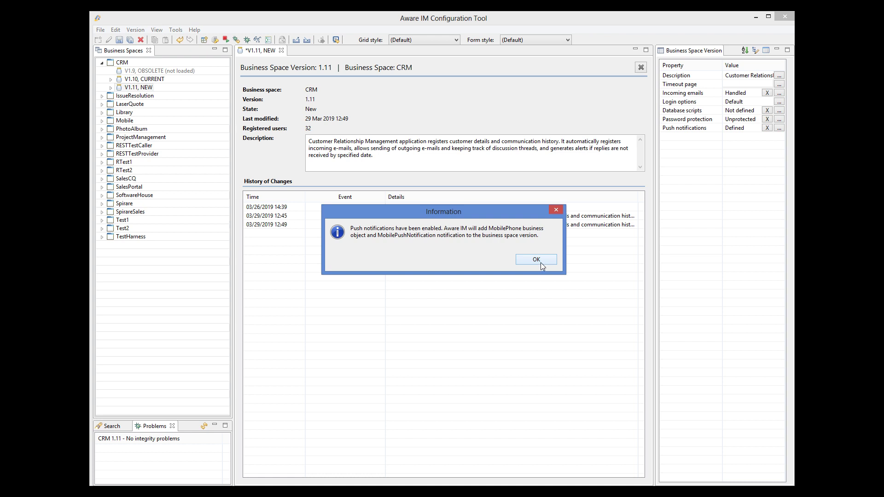
left_click(541, 264)
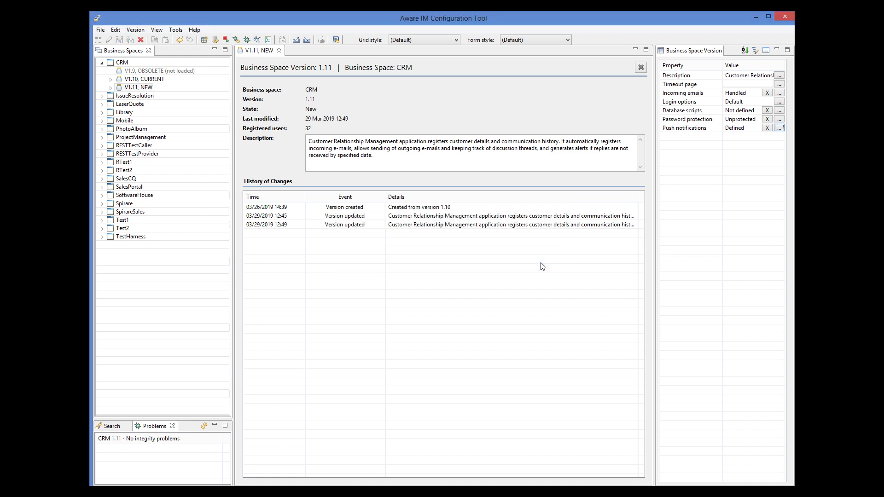
left_click(279, 51)
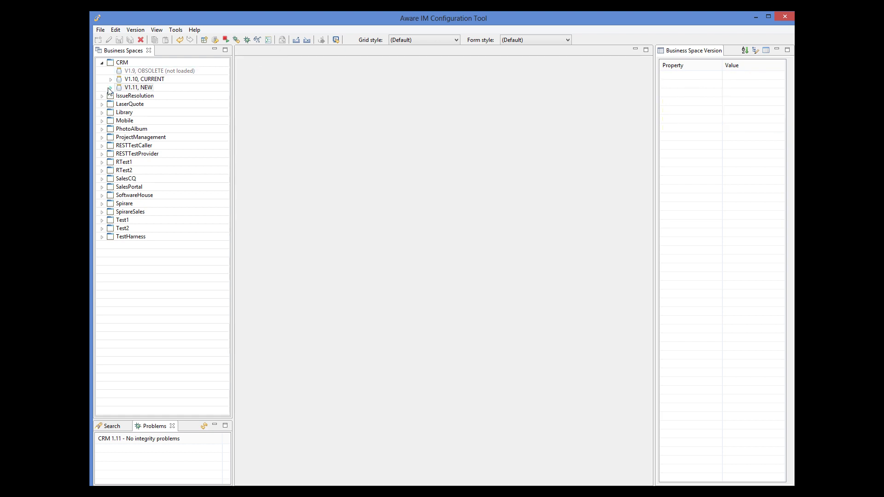
- Open the MobilePhone business object and the MobilePushNotification notification of CRM version 1.11 to view their attributes
left_click(110, 88)
left_click(120, 105)
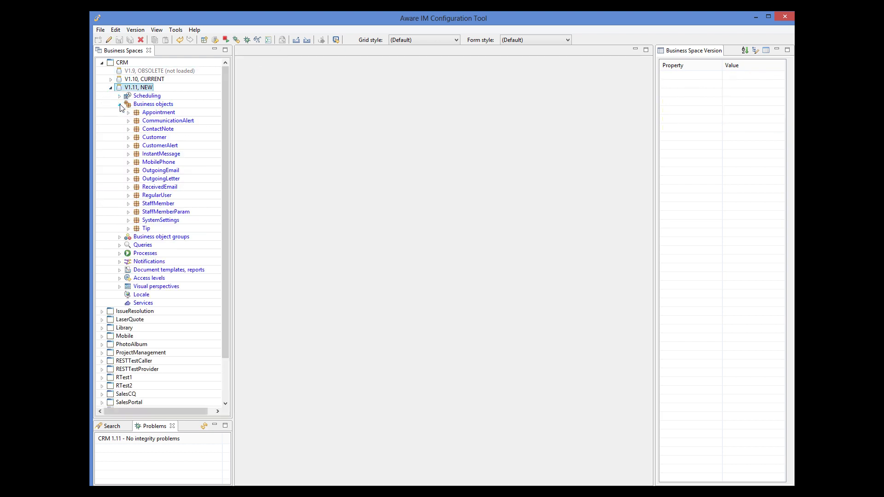
double_click(158, 162)
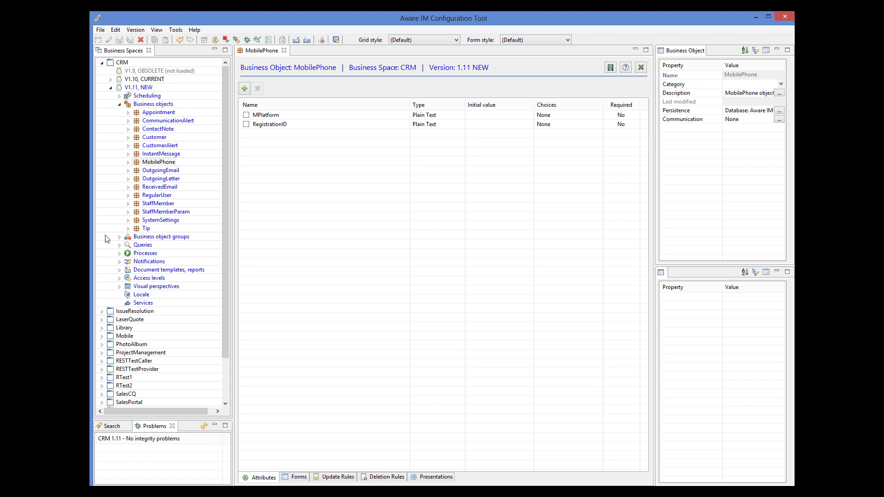
left_click(120, 261)
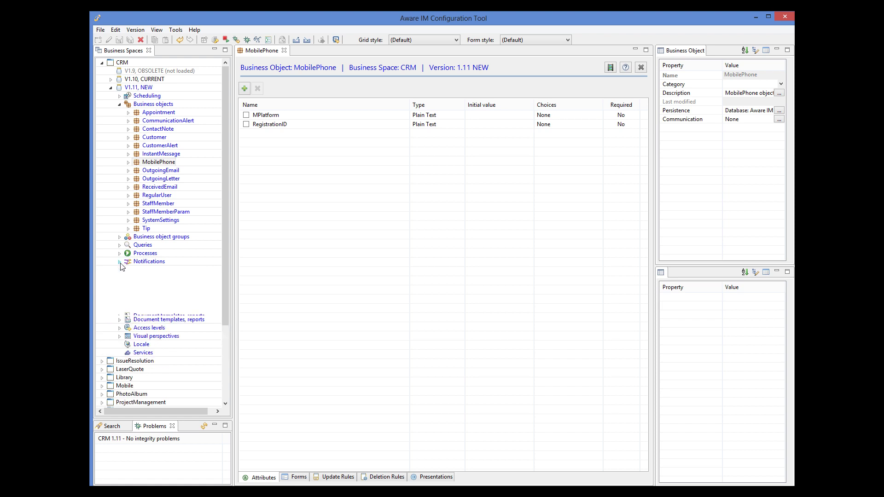
double_click(168, 303)
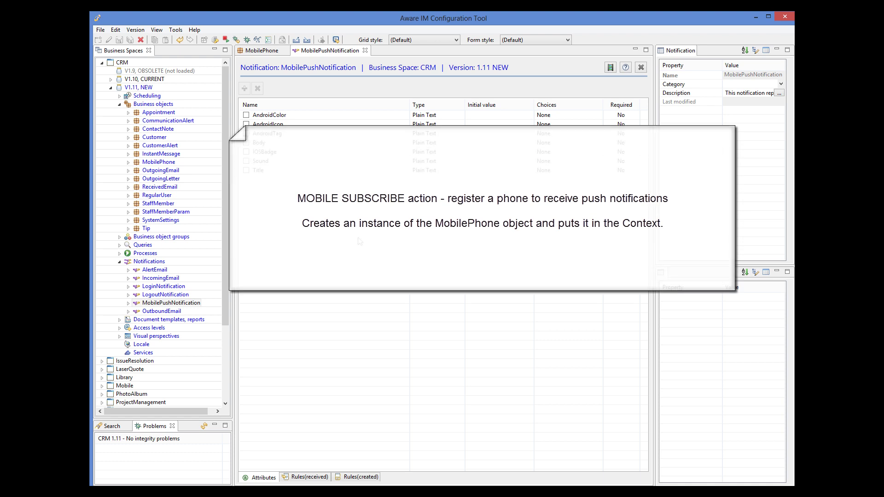
- Examine the properties of the RegistrationID and MPlatform attributes in the MobilePhone object
left_click(261, 51)
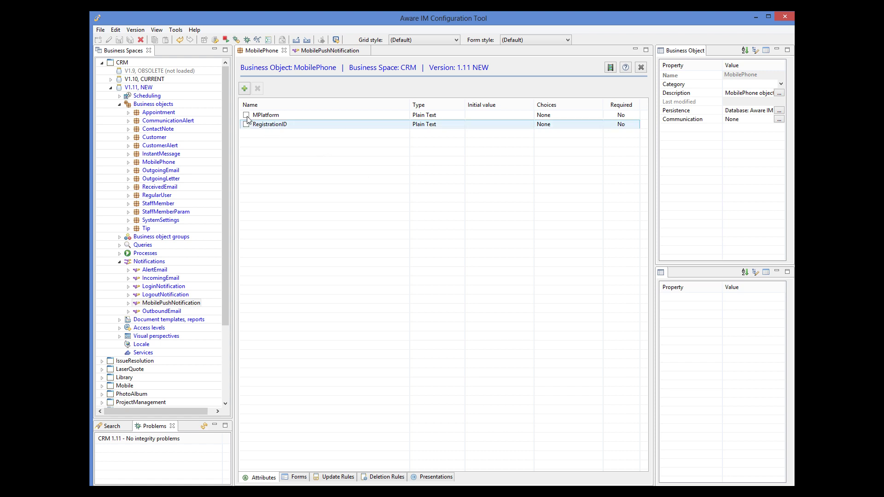
left_click(261, 125)
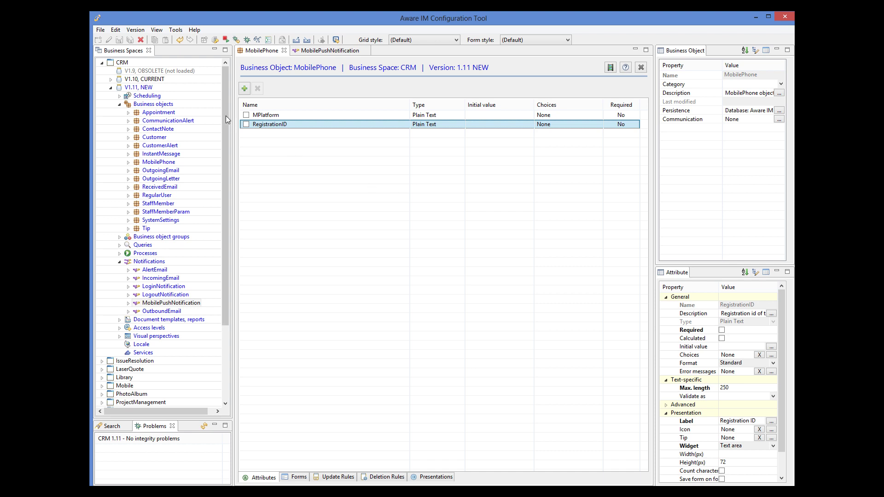
left_click(283, 115)
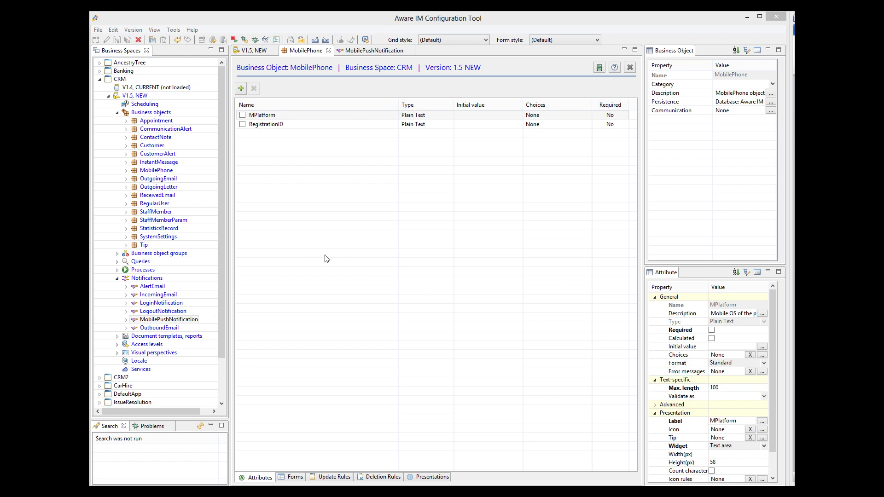
- Add a Phones attribute of type MobilePhone with multiple references allowed to the StaffMember object in CRM version 1.5, and save it
double_click(147, 213)
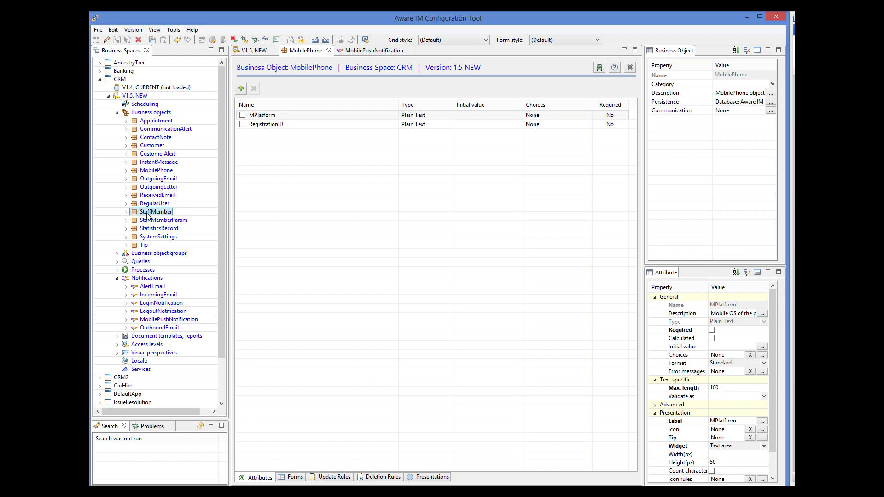
left_click(241, 89)
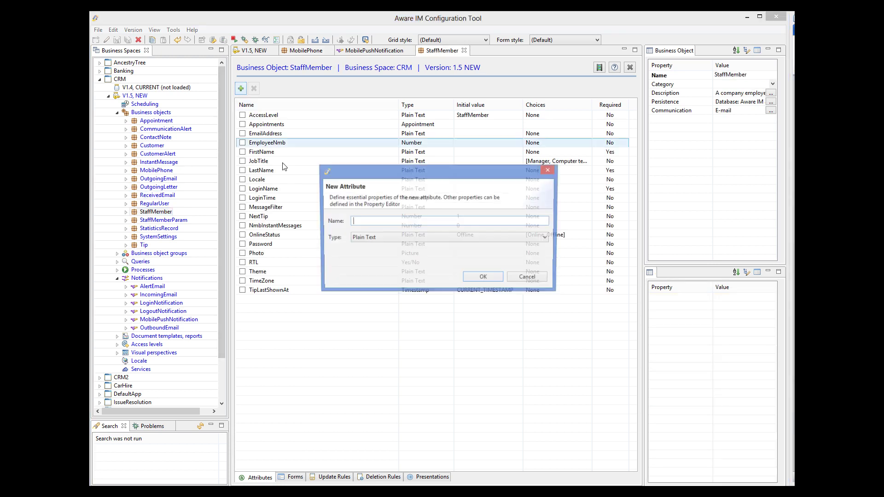
type("Phones")
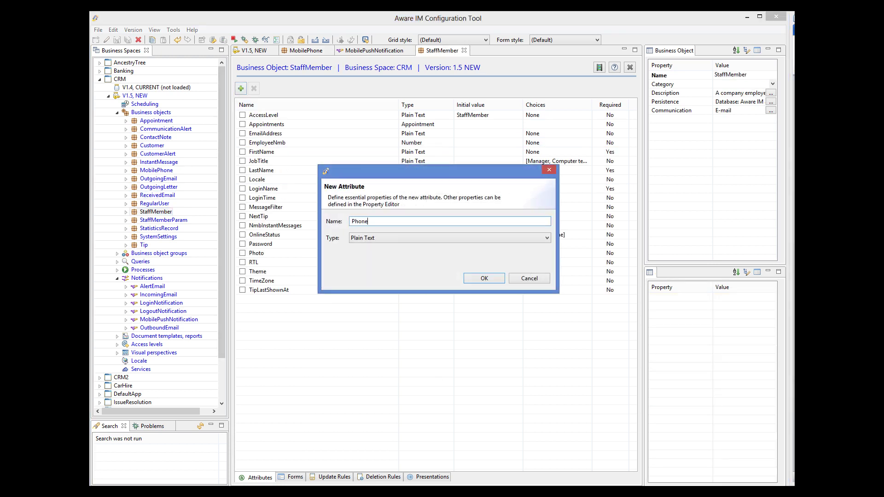
left_click(466, 239)
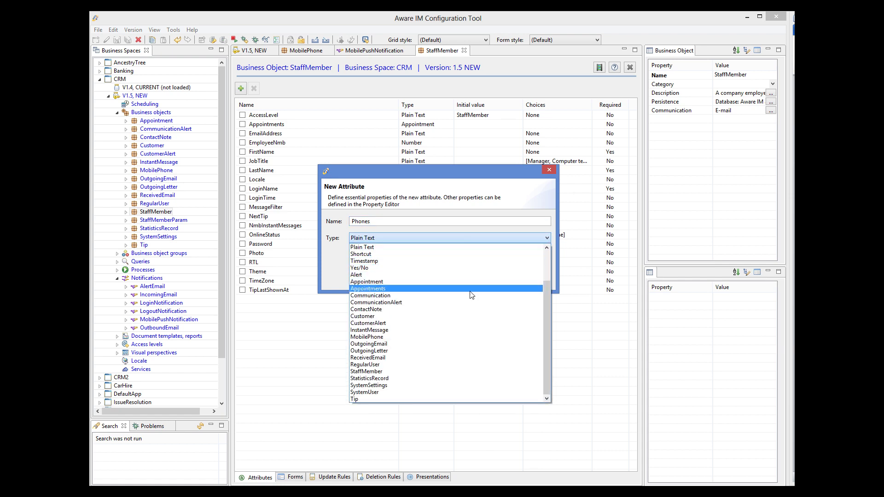
left_click(414, 337)
left_click(482, 278)
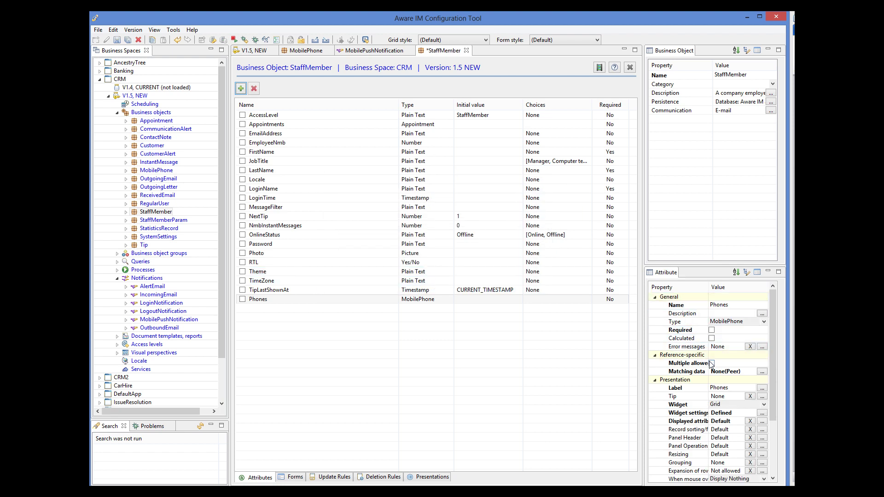
left_click(711, 363)
left_click(116, 41)
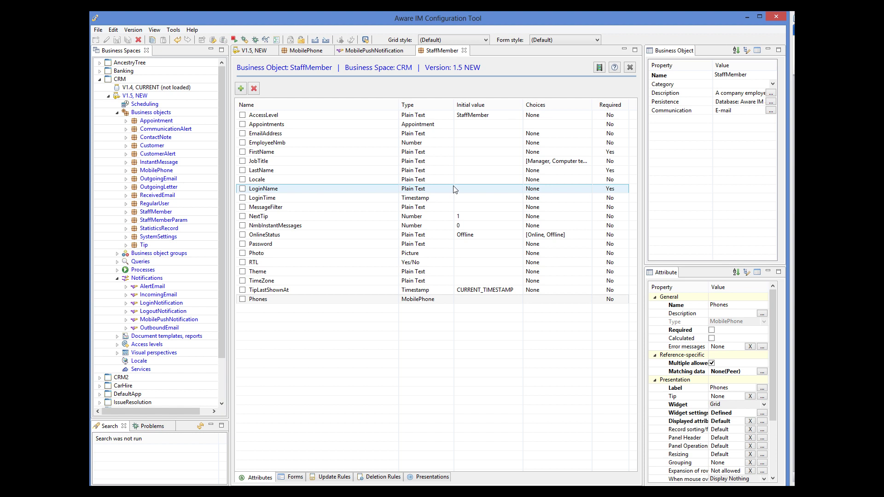
- Create a new process in CRM version 1.5 and name it RegisterPhone
right_click(144, 271)
left_click(158, 276)
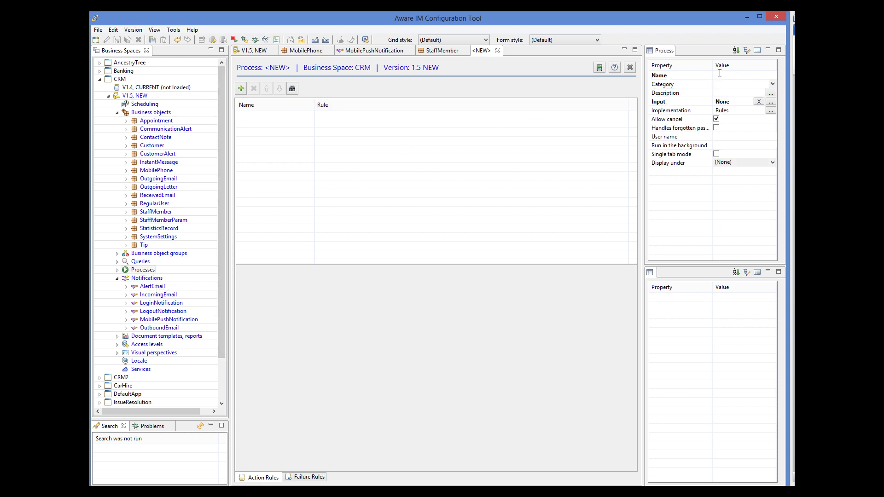
type("RegisterPhone")
key("Return")
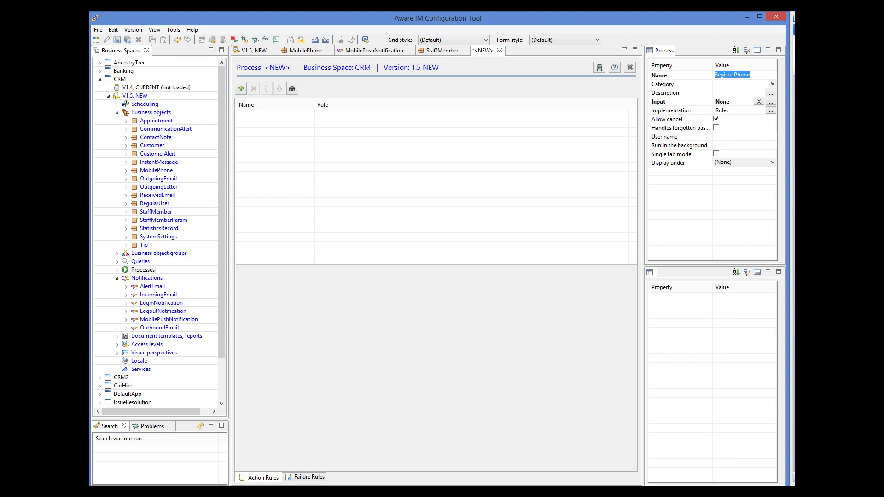
- Add a rule named Register to the RegisterPhone process with MOBILE SUBSCRIBE as its first action, and apply it
left_click(241, 88)
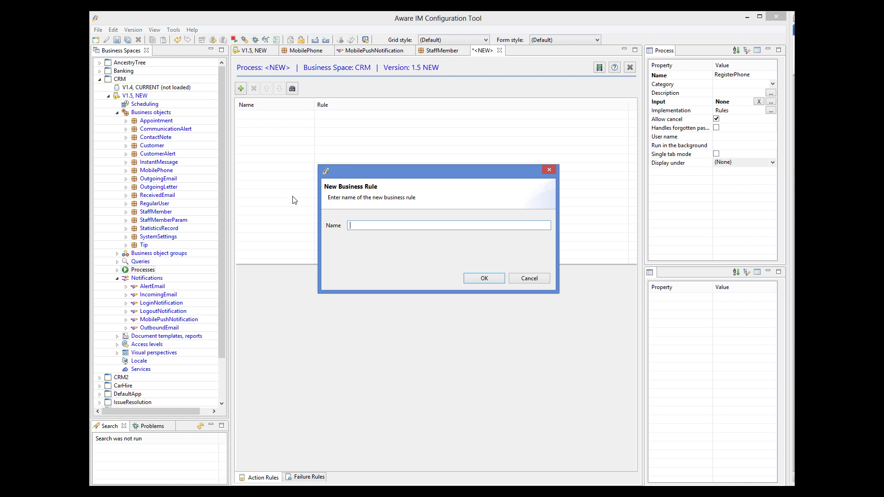
type("Register")
left_click(482, 278)
left_click(306, 392)
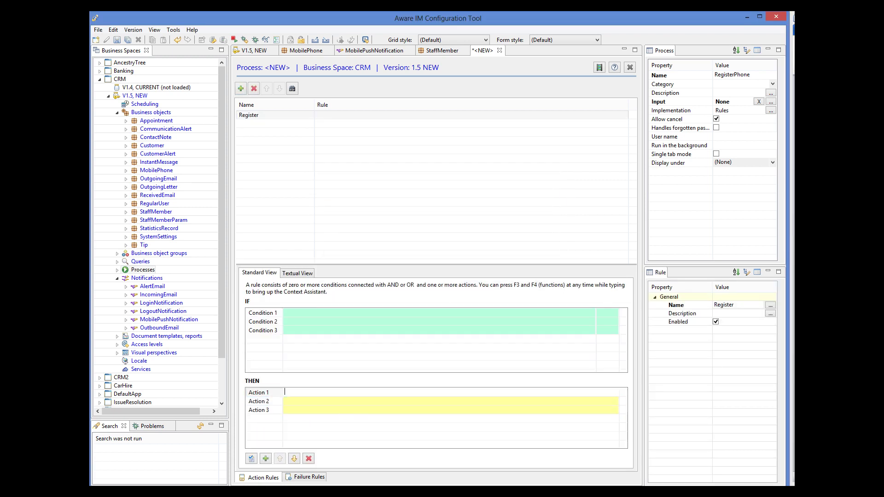
type("MOBILE SUBSCRIBE")
key("Return")
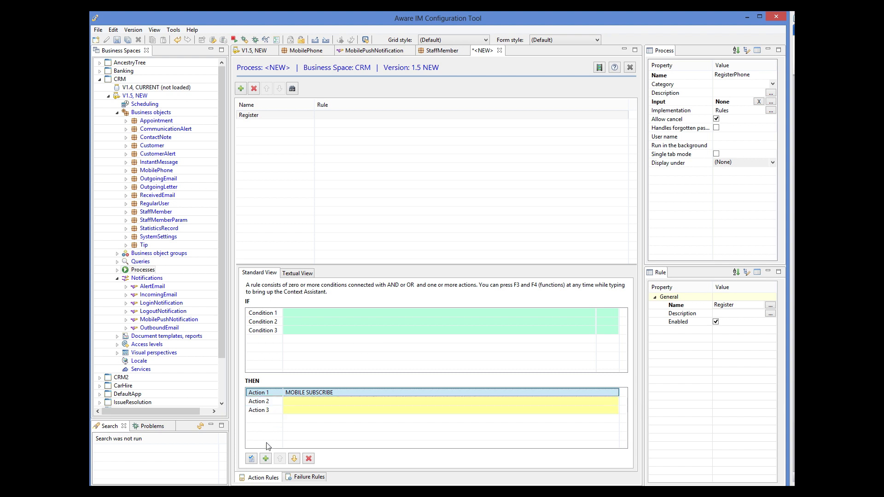
left_click(251, 459)
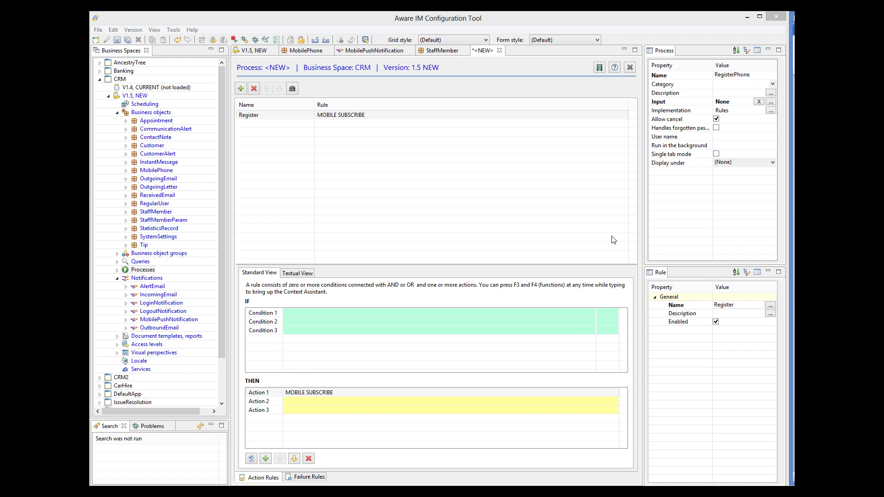
- Add a rule named "Add to the list of phones" with the action INSERT MobilePhone IN LoggedInStaffMember.Phones to RegisterPhone, and save the process
left_click(239, 88)
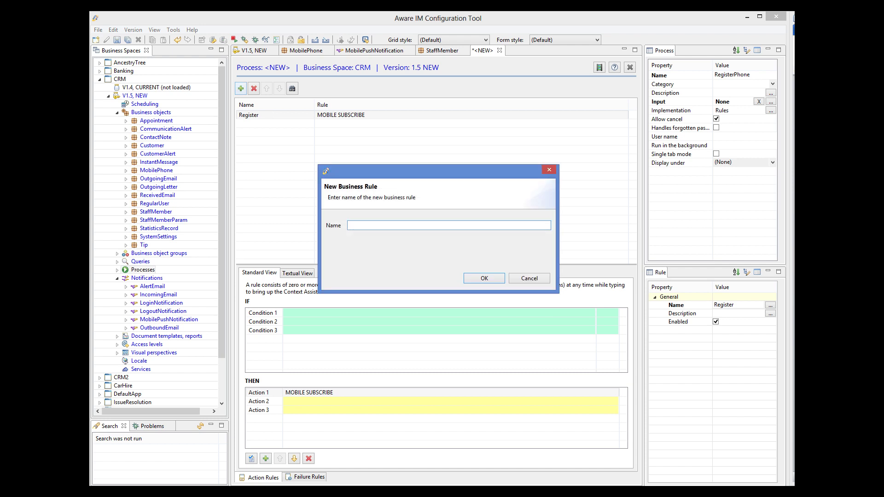
type("Add to the list of phones")
left_click(490, 279)
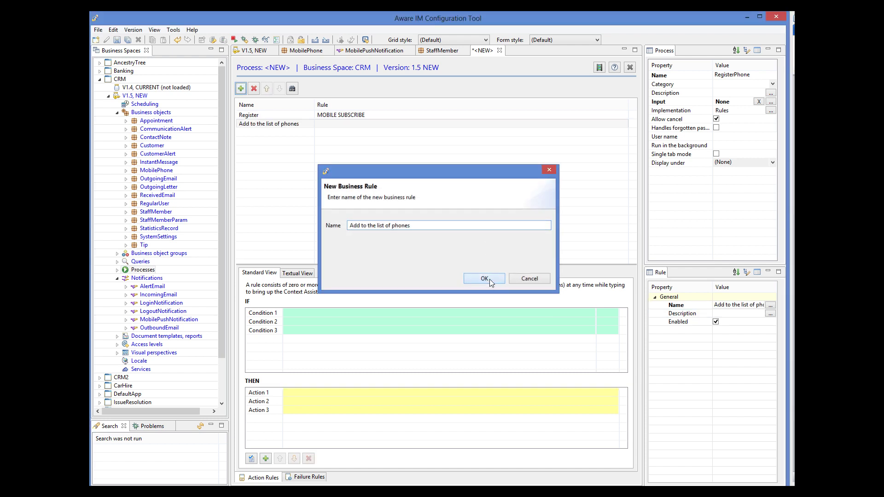
left_click(306, 395)
type("INSERT MobilePhone IN LoggedInStaffMember.Phones")
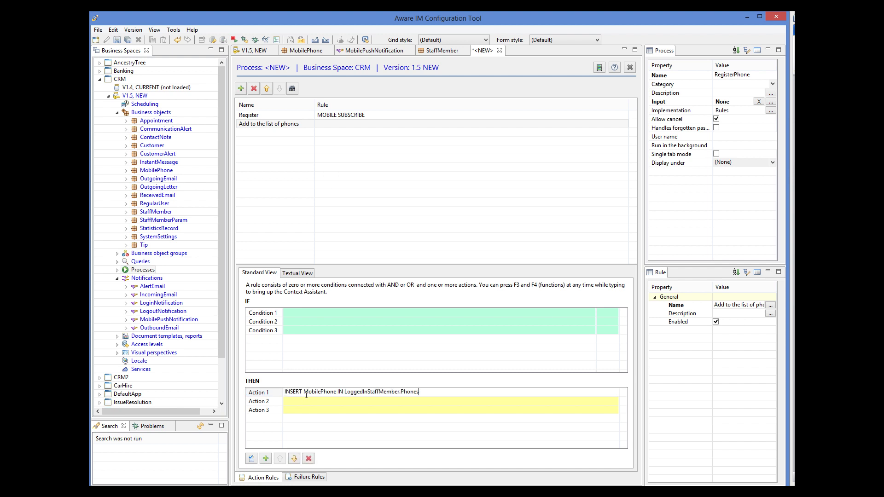
key("Return")
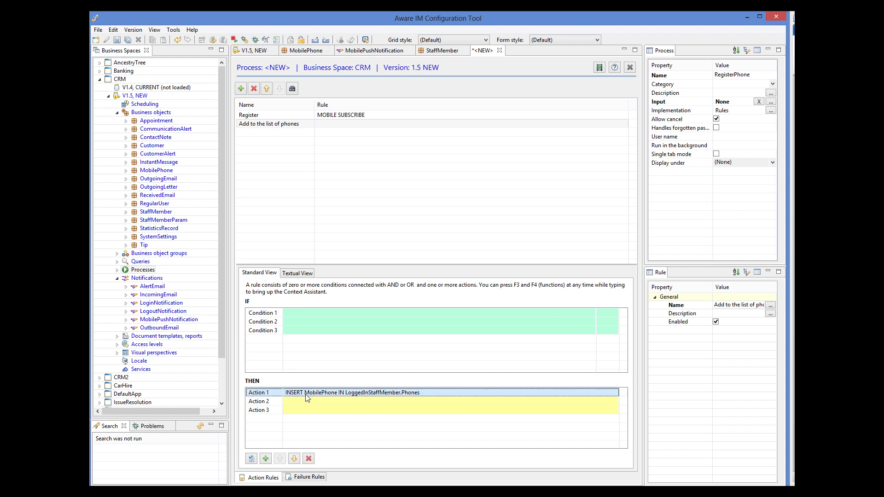
left_click(250, 459)
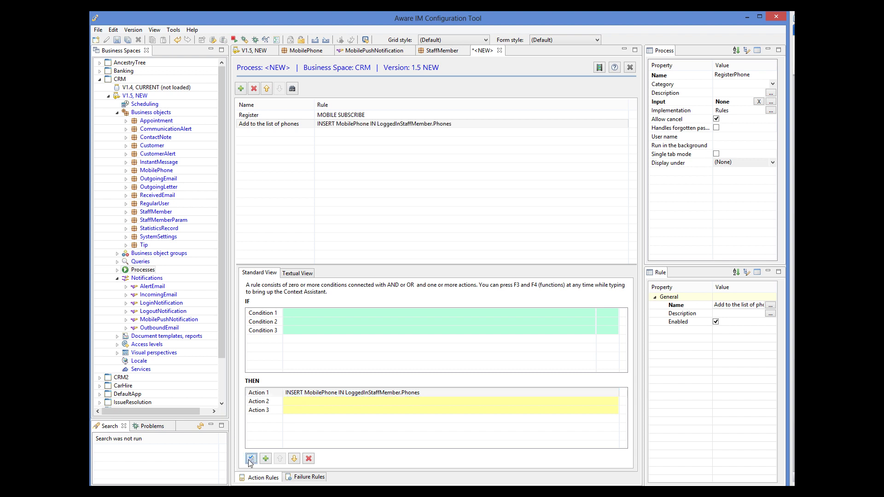
left_click(117, 40)
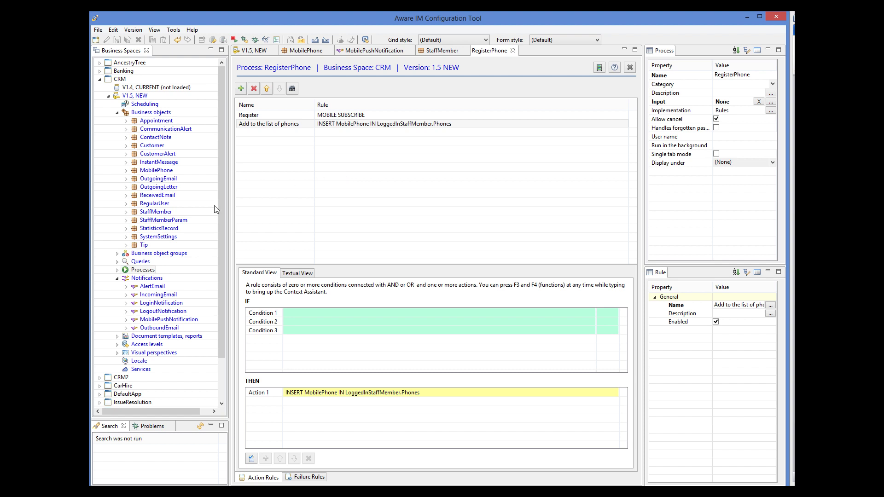
- Open the Mobile visual perspective of CRM version 1.5 and select the menu inside its Left frame
left_click(117, 278)
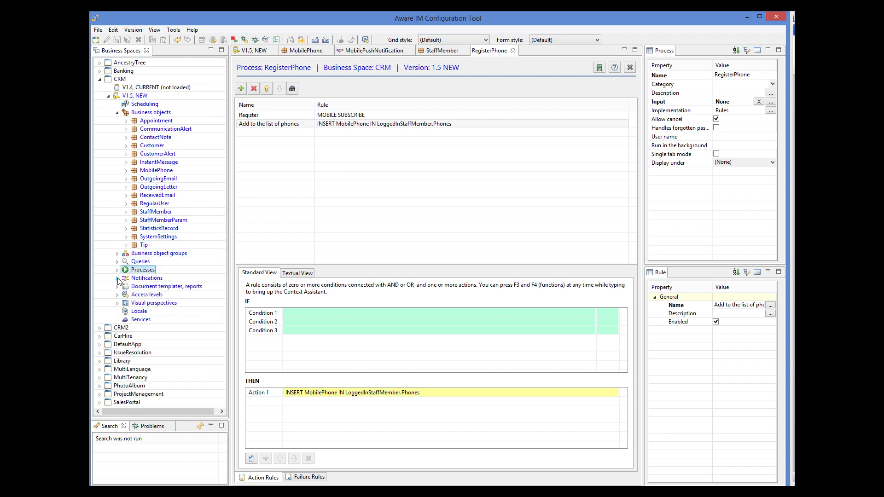
left_click(117, 303)
double_click(150, 339)
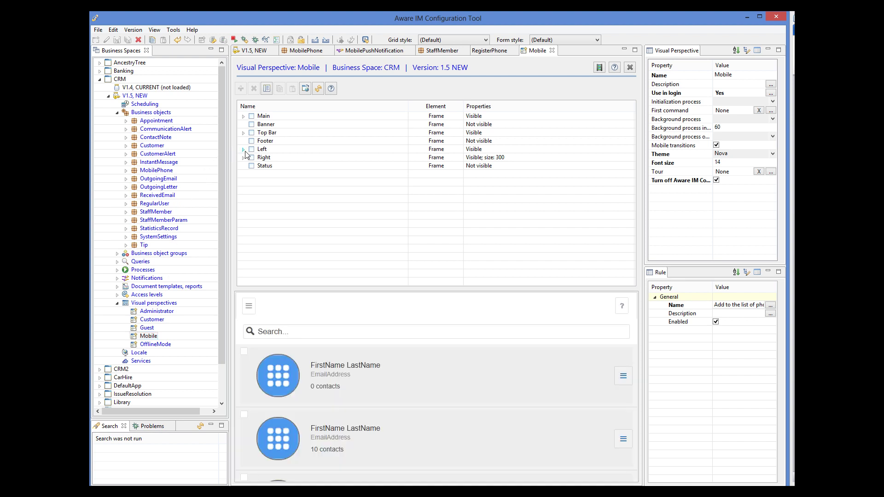
left_click(243, 150)
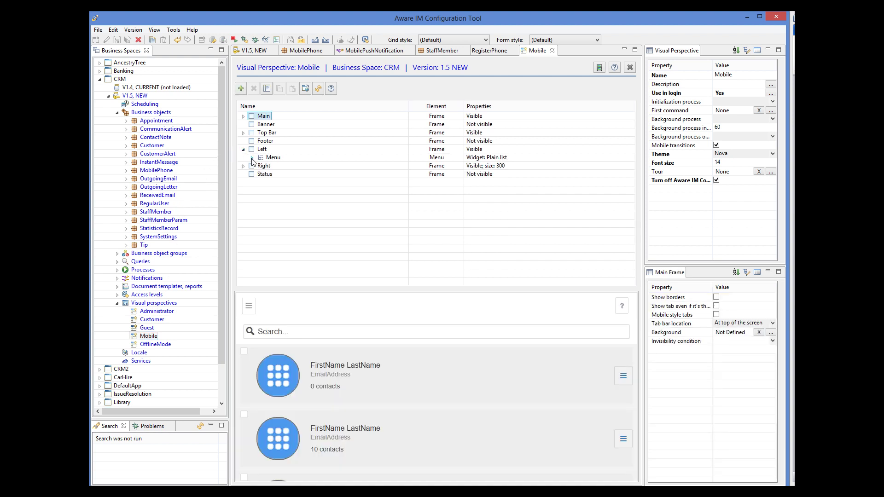
left_click(252, 157)
left_click(272, 157)
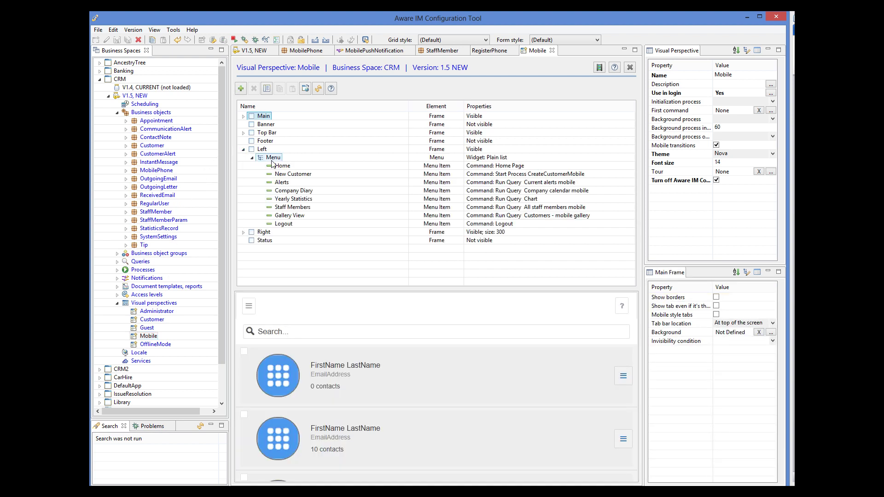
- Add a menu item named Register above Logout that starts the RegisterPhone process, and save the Mobile perspective
left_click(240, 89)
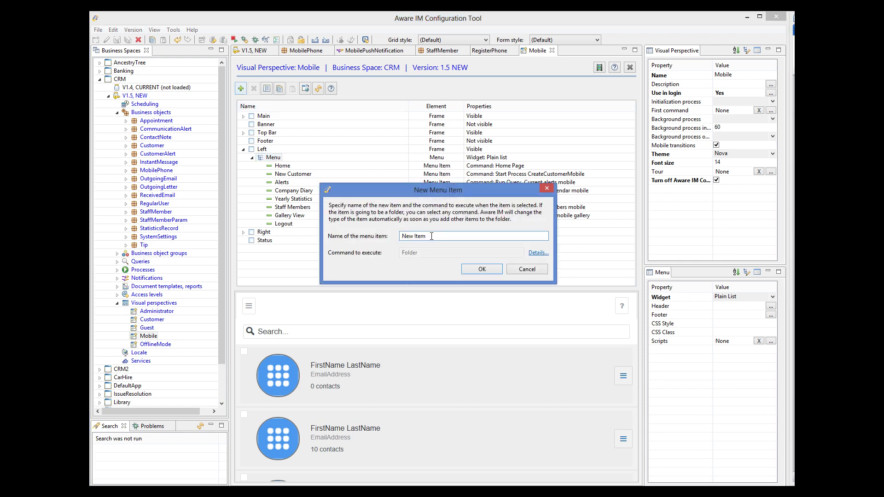
key("ctrl+a")
type("Register")
left_click(538, 254)
left_click(271, 108)
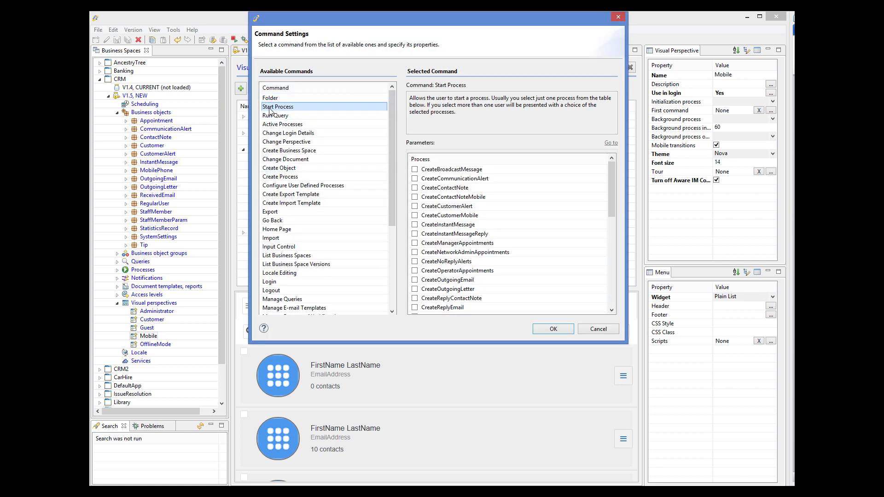
left_click_drag(612, 190, 617, 271)
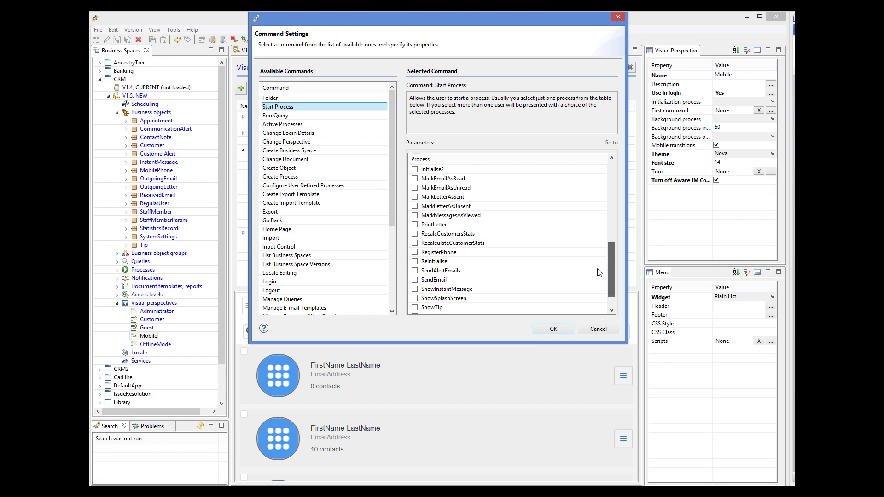
left_click(414, 253)
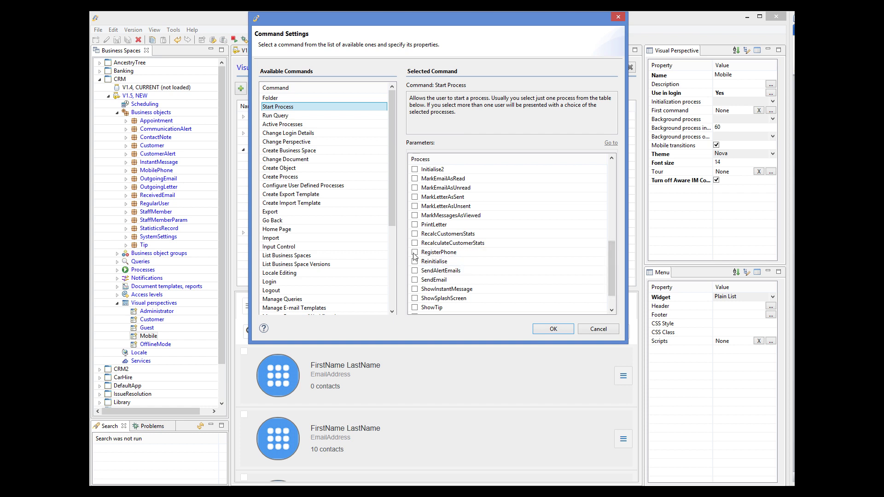
left_click(553, 330)
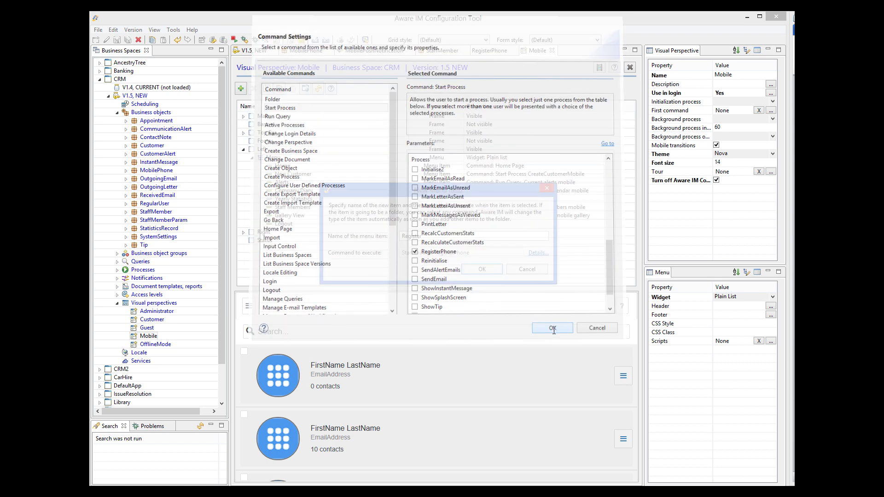
left_click(491, 269)
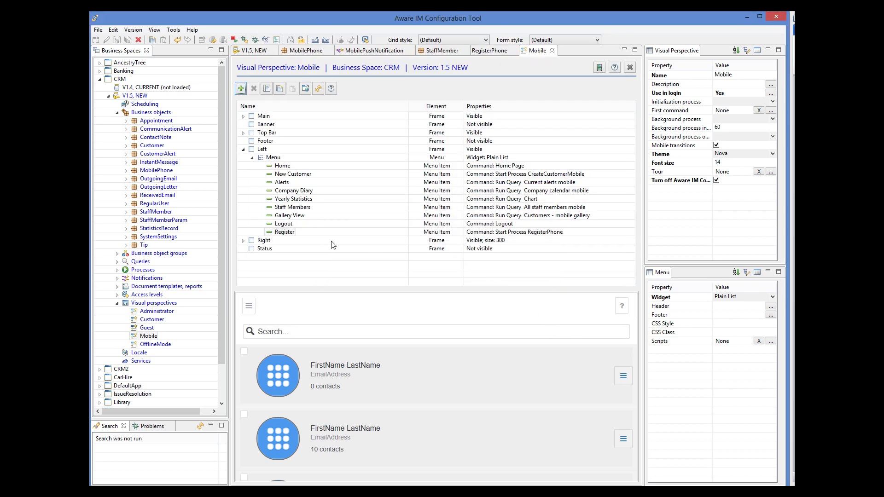
left_click_drag(289, 225, 289, 220)
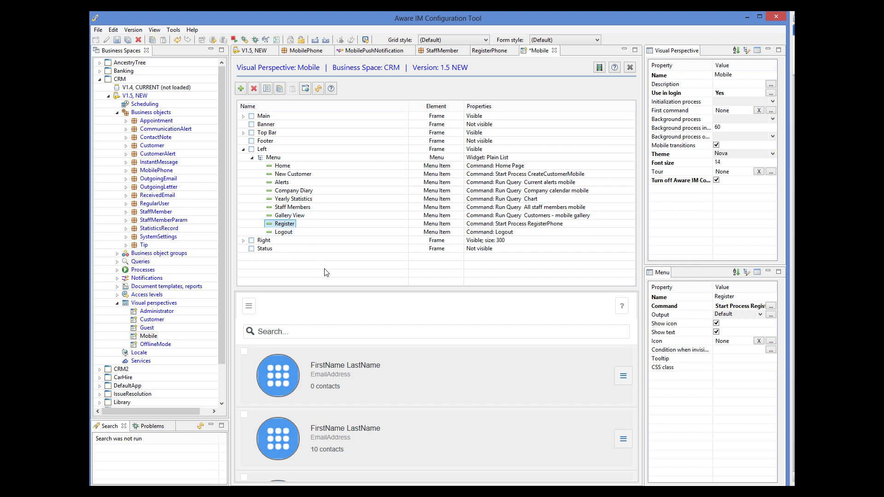
left_click(118, 40)
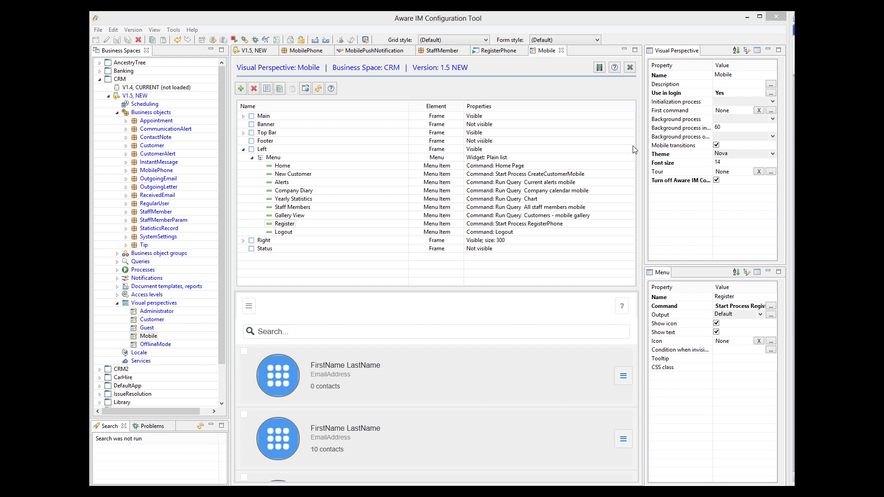
- Close the Mobile, RegisterPhone and StaffMember editors
left_click(562, 51)
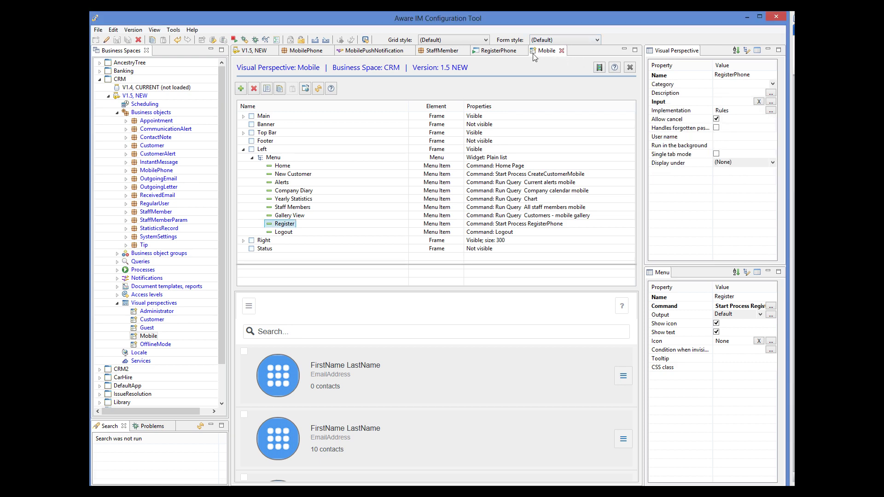
left_click(525, 51)
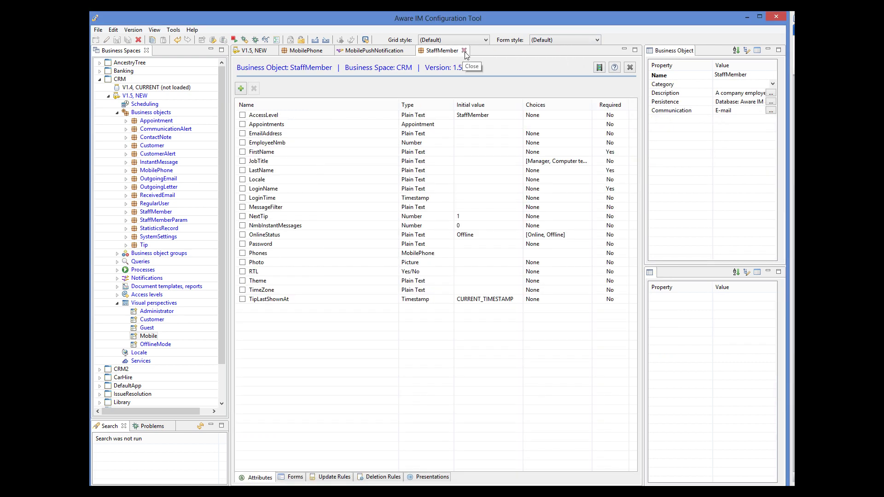
left_click(463, 51)
- Create another process in CRM version 1.5 and name it SendPushNotificationToStaffMember
right_click(138, 269)
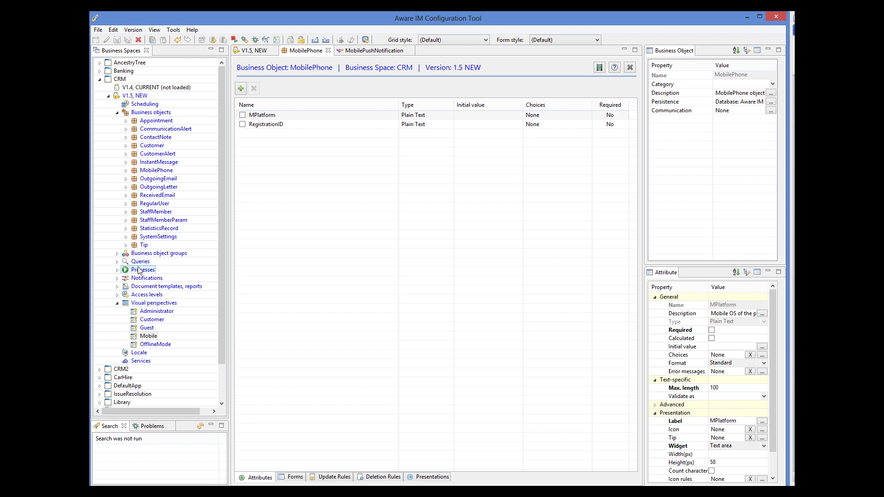
left_click(157, 273)
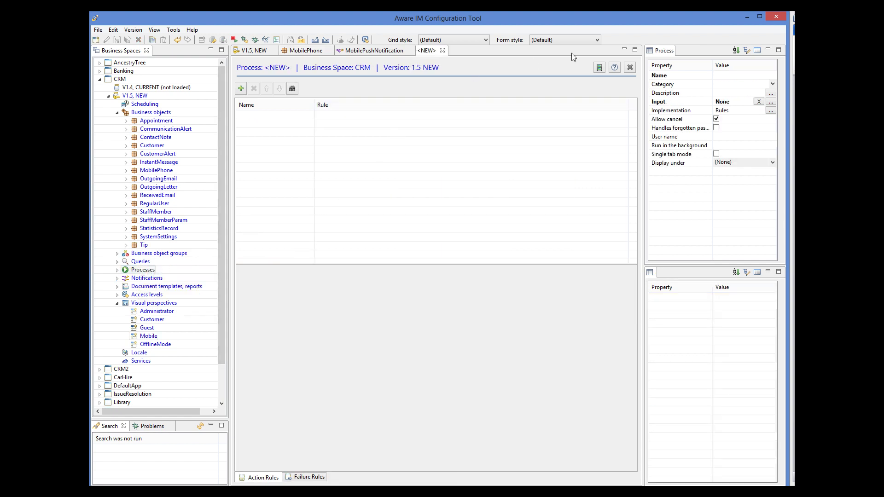
left_click(729, 76)
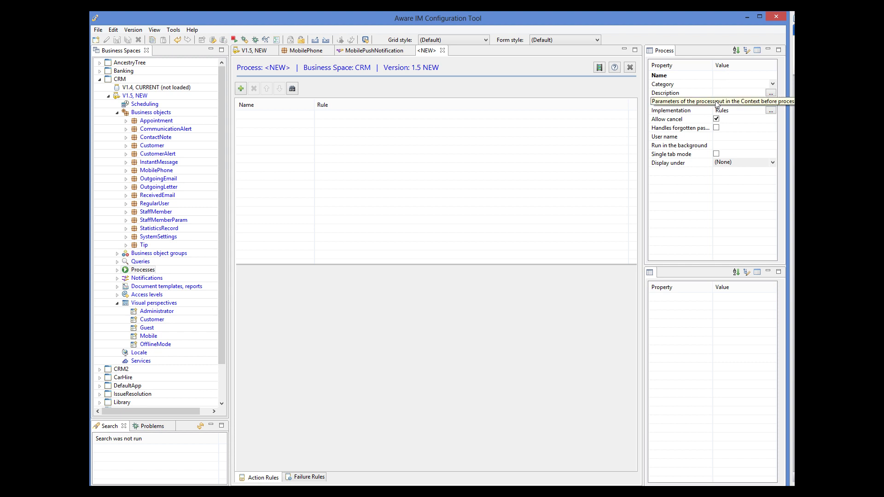
type("SendPushNotificationToStaffMember")
key("ctrl+a")
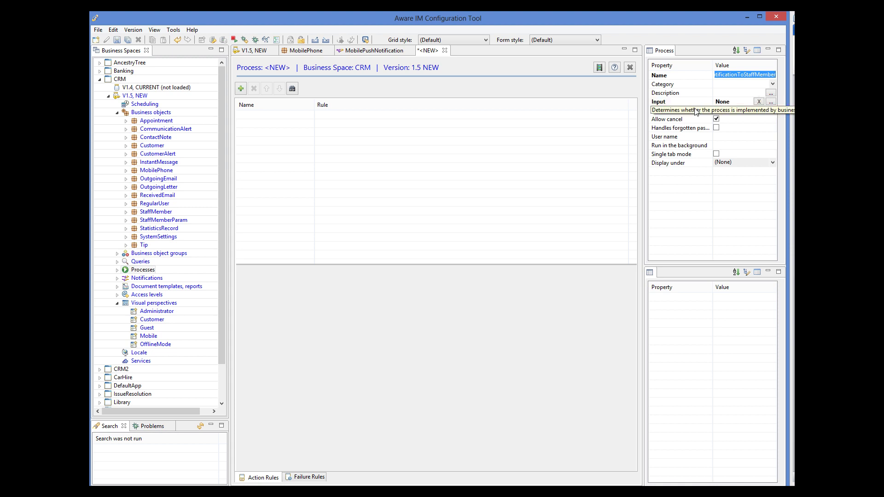
- Set StaffMember as the input object of the SendPushNotificationToStaffMember process
left_click(771, 102)
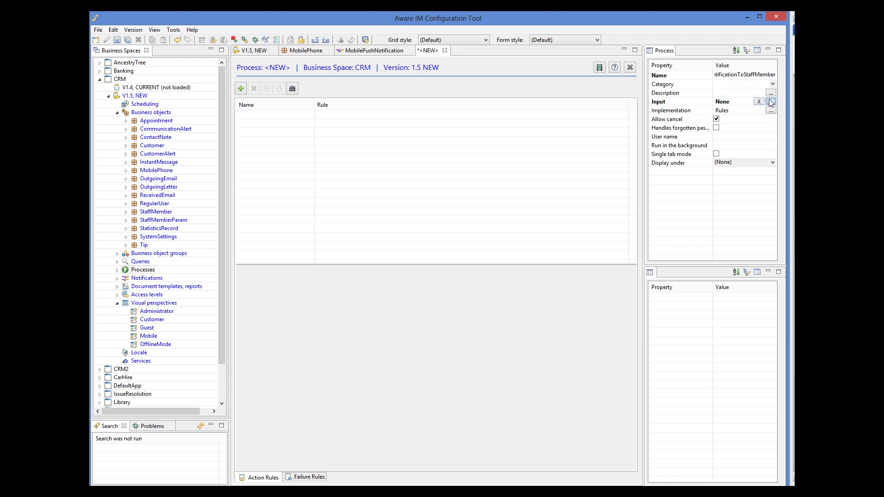
left_click_drag(425, 182, 425, 201)
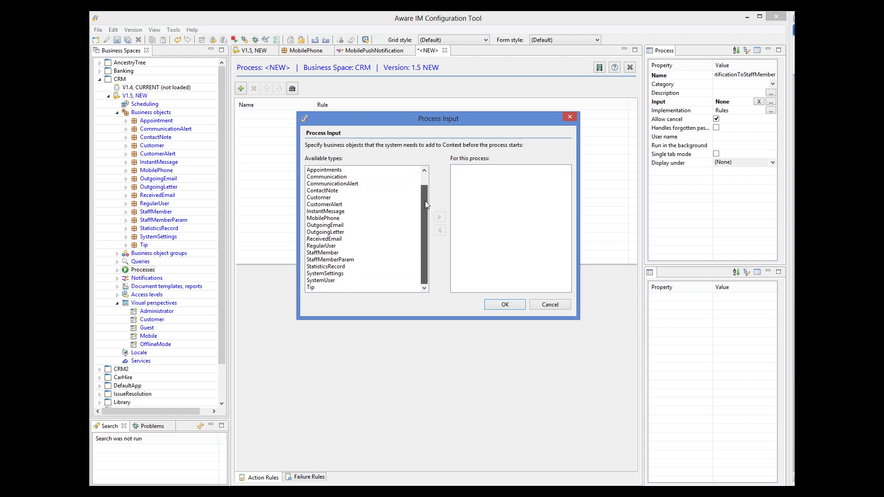
left_click(322, 252)
left_click(439, 217)
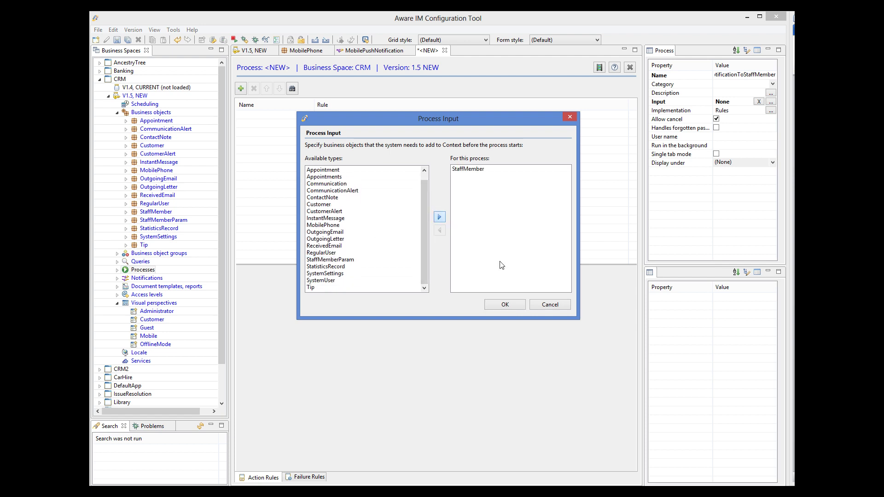
left_click(506, 302)
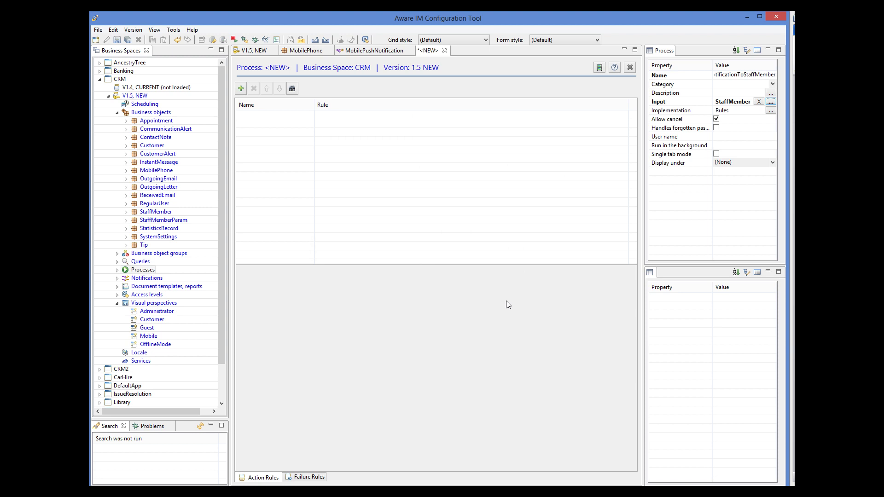
- Add a rule named "Create notification" that creates MobilePushNotification with Title 'Test' and Body 'You need to go to a meeting', and apply it
left_click(241, 89)
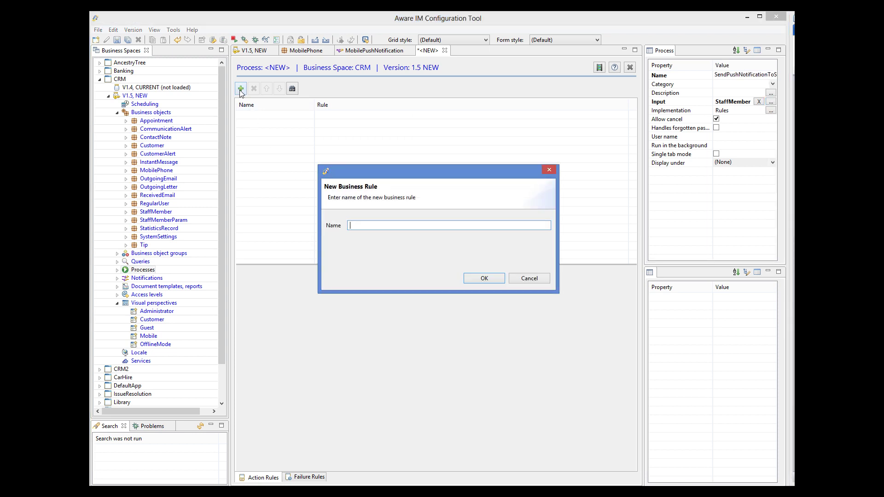
type("Create notification")
left_click(484, 278)
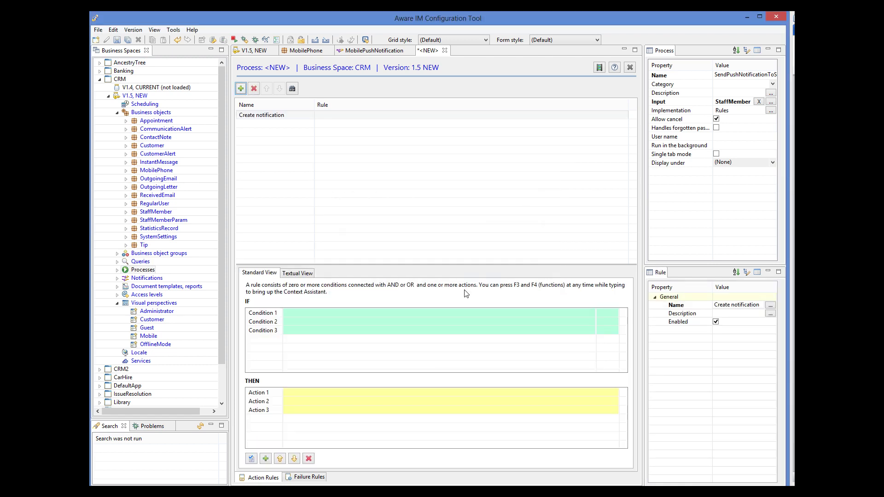
left_click(305, 394)
type("CREATE MobilePushNotification WITH MobilePushNotification.Title='Test', MobilePushNotification.Body='You need to go to a meeting'")
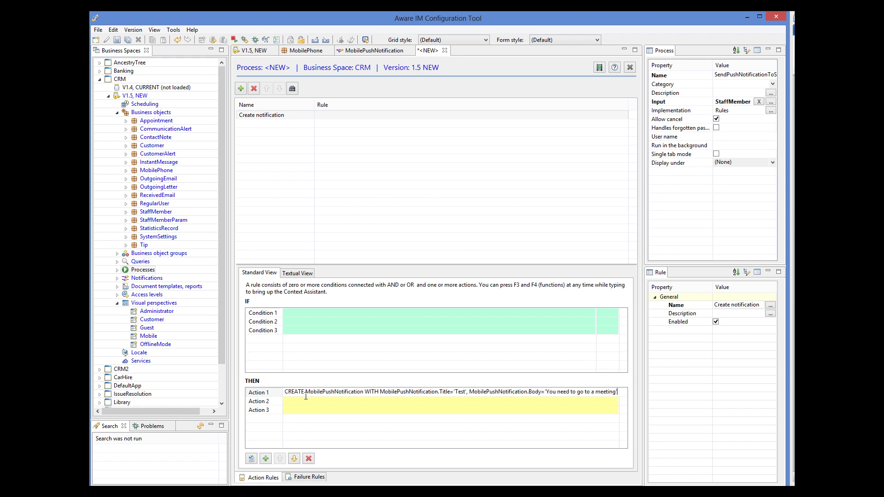
key("Return")
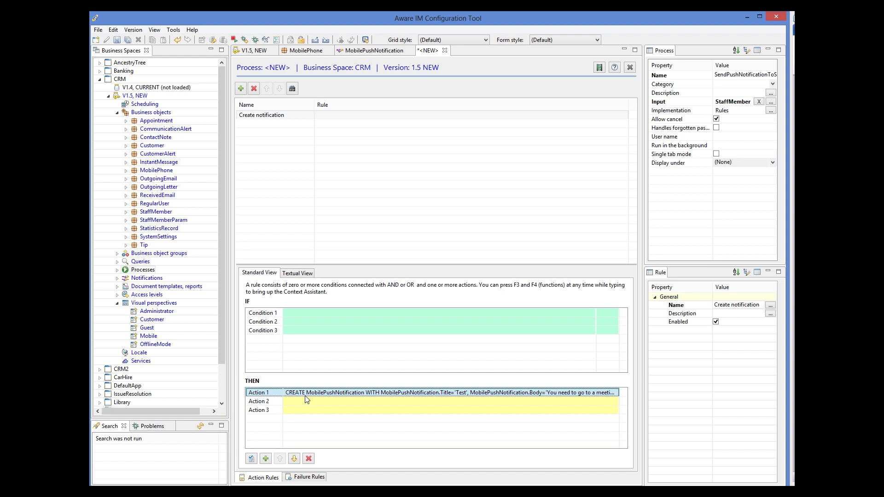
left_click(251, 459)
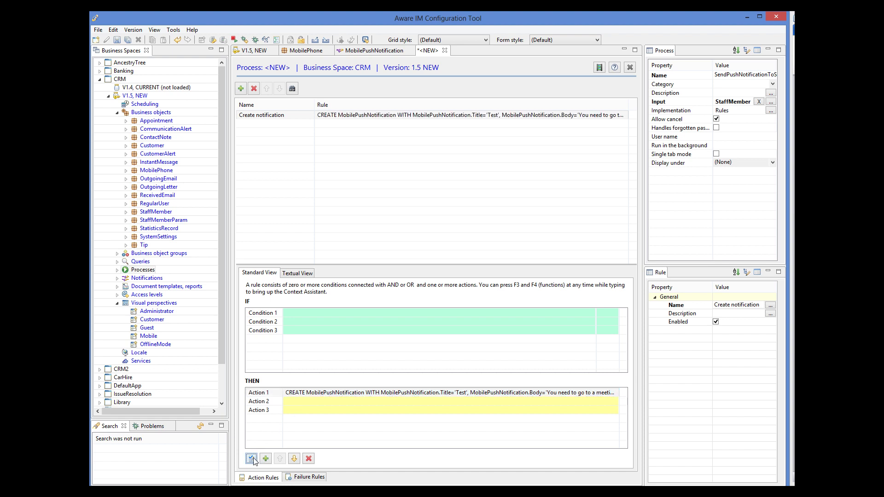
- Review the attributes of the MobilePushNotification notification, then return to the new process
left_click(332, 402)
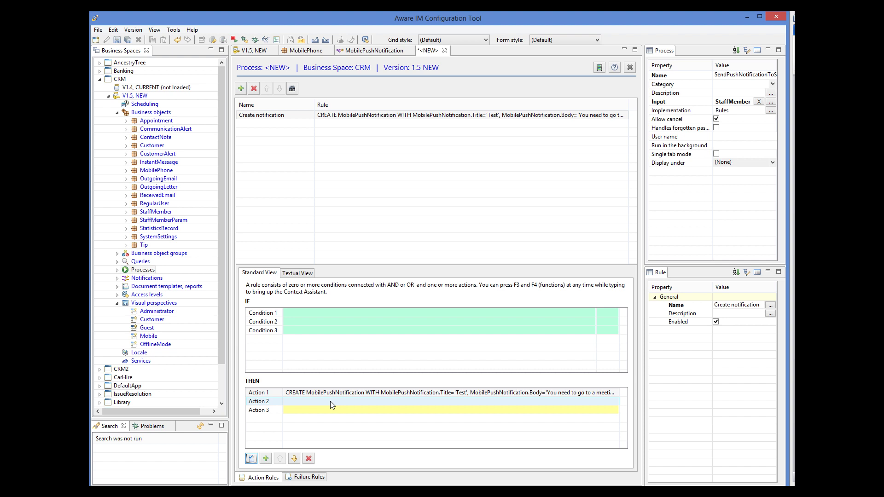
left_click(377, 53)
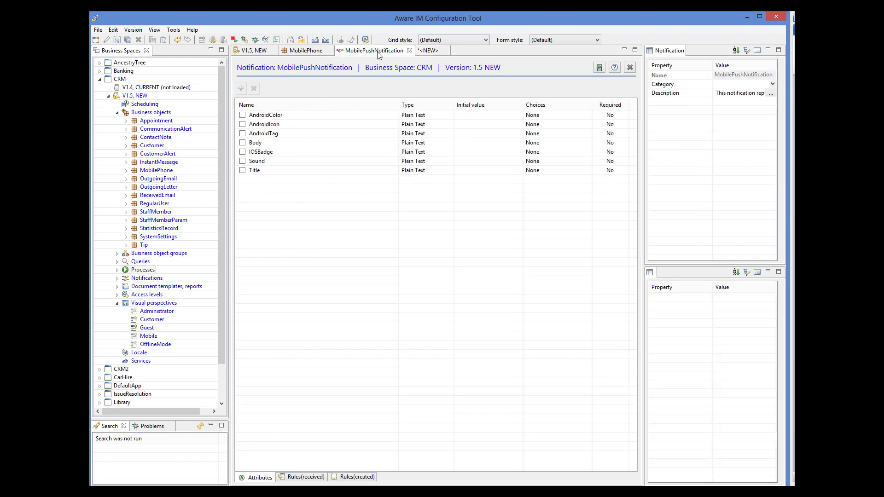
left_click(429, 50)
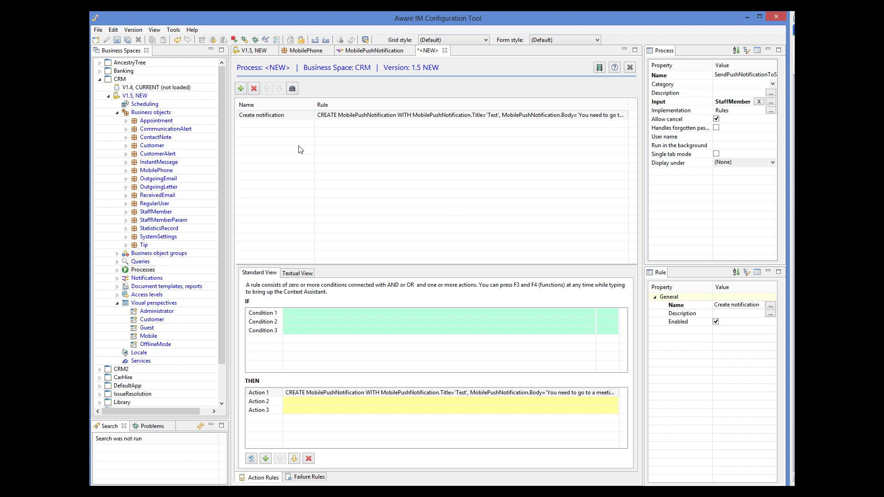
- Add a rule named "Find phones" with the action FIND MobilePhone WHERE MobilePhone IN StaffMember.Phones, and apply it
left_click(241, 89)
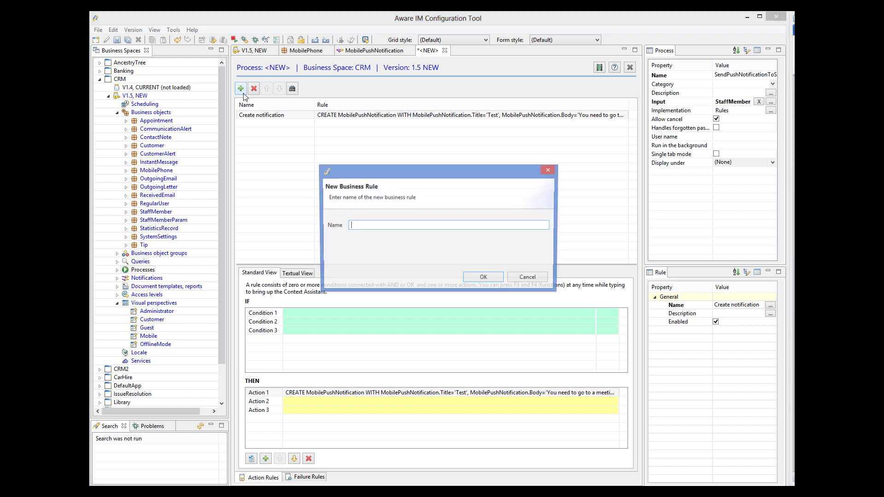
type("Find phones")
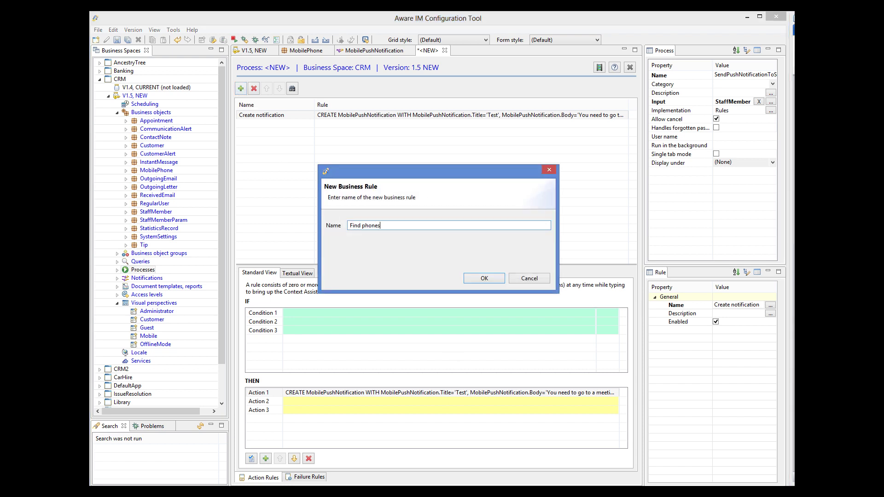
key("Return")
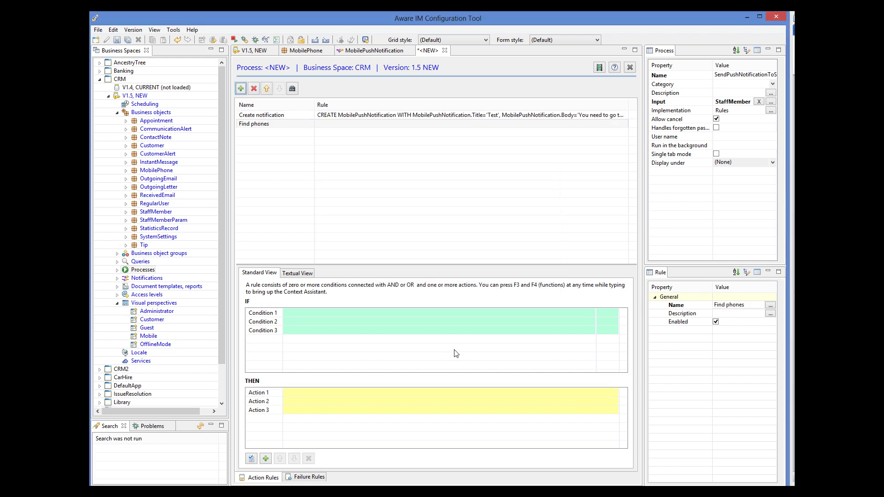
left_click(302, 391)
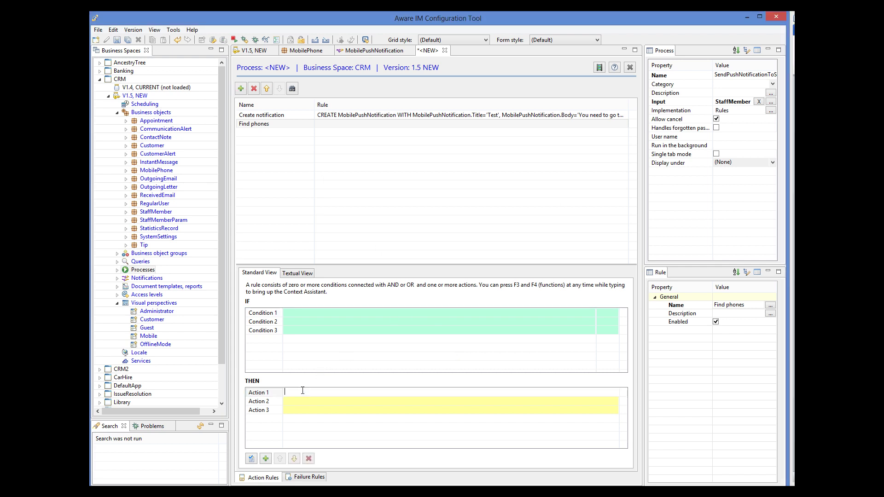
type("FIND MobilePhone WHERE MobilePhone IN StaffMember.Phones")
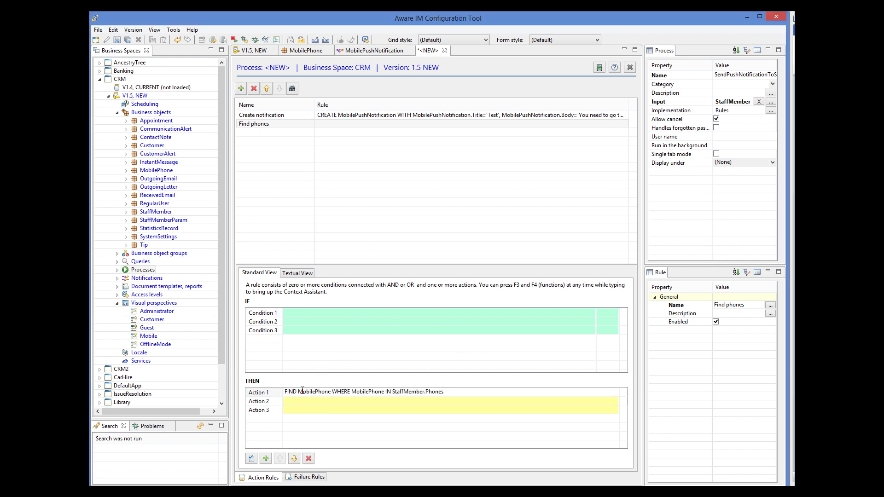
key("Return")
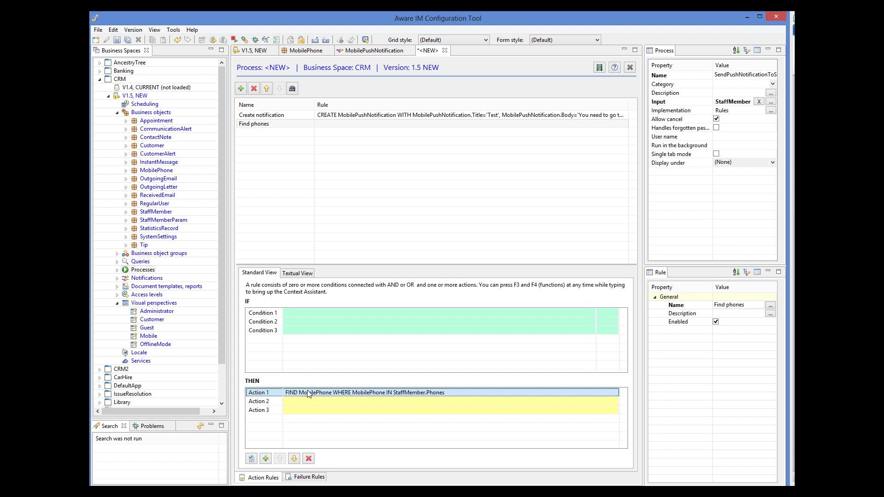
left_click(253, 459)
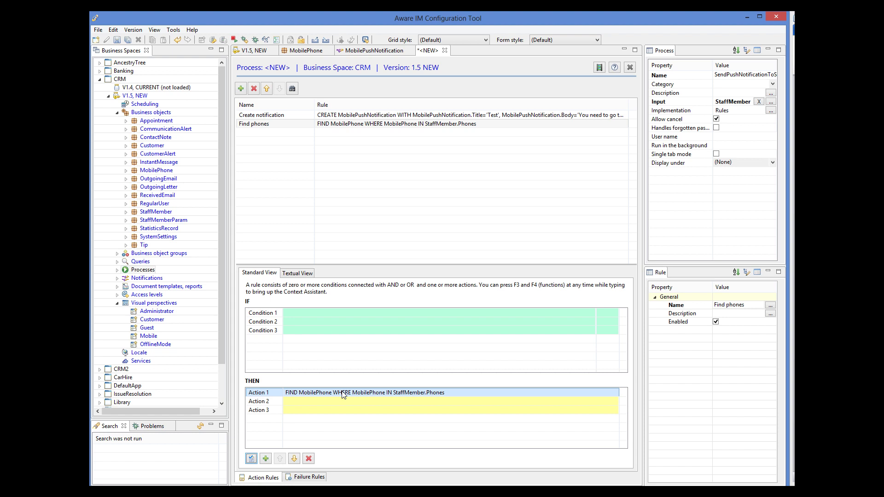
- Add and apply a rule named "Send" with the action MOBILE PUSH MobilePushNotification TO MobilePhone, and save the process
left_click(240, 89)
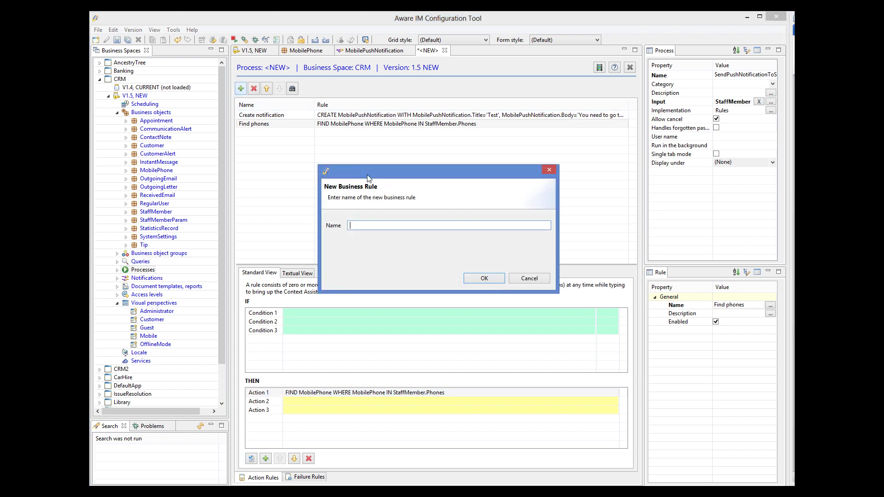
type("Send")
left_click(483, 274)
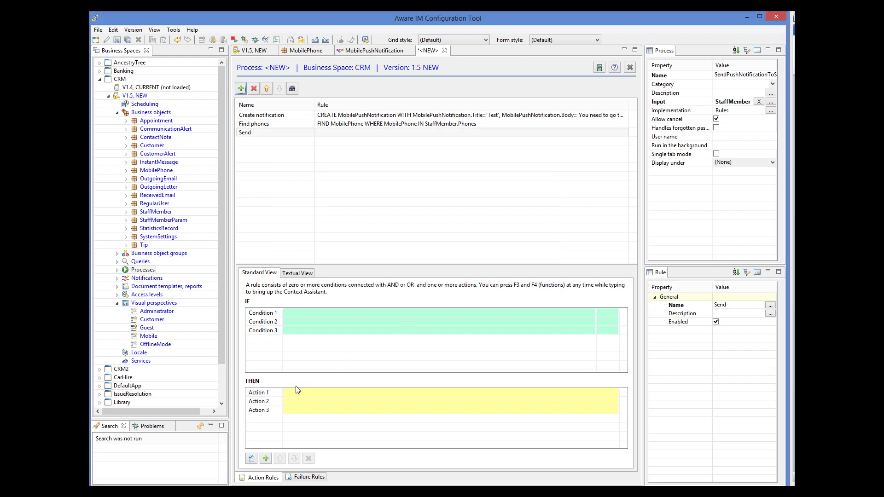
left_click(296, 391)
type("MOBILE PUSH MobilePushNotification TO MobilePhone")
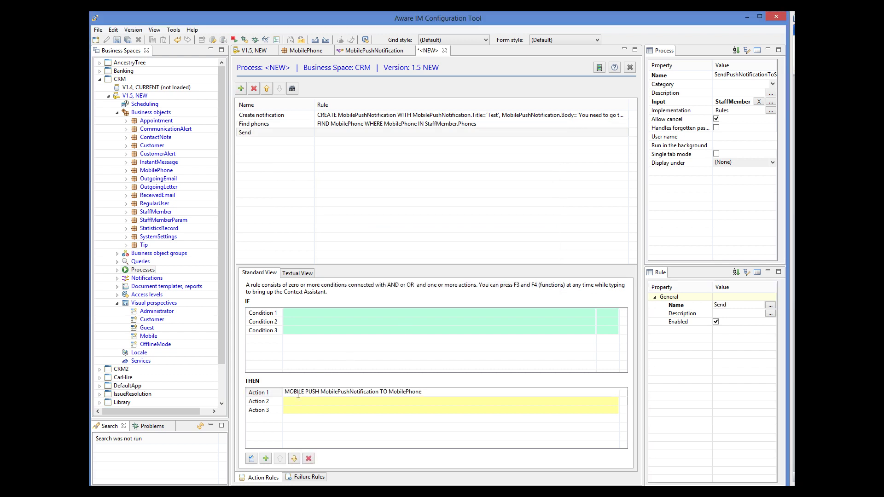
key("Return")
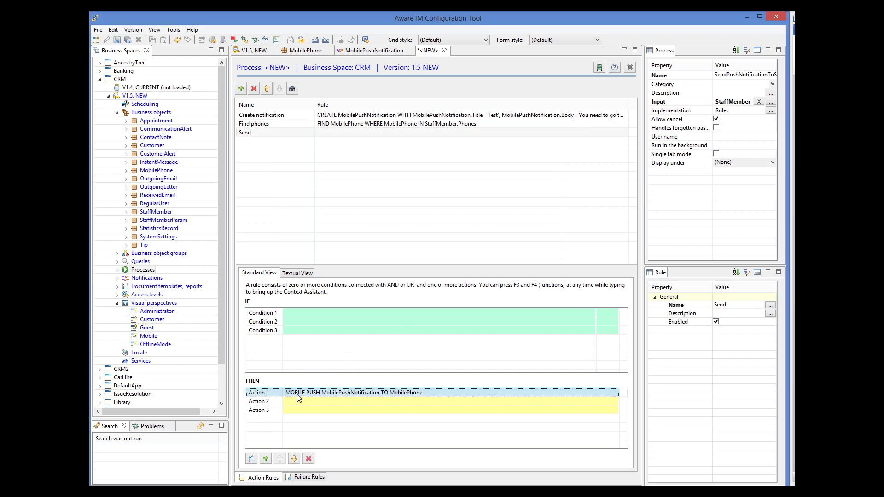
left_click(253, 459)
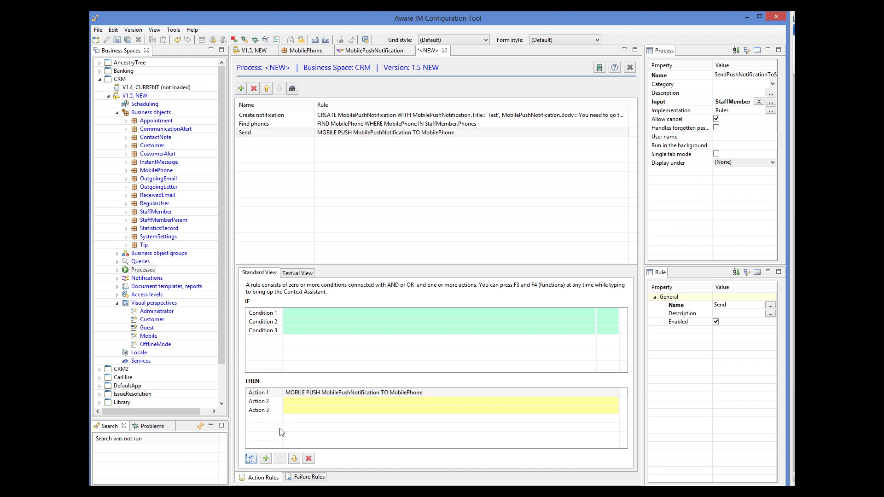
left_click(117, 40)
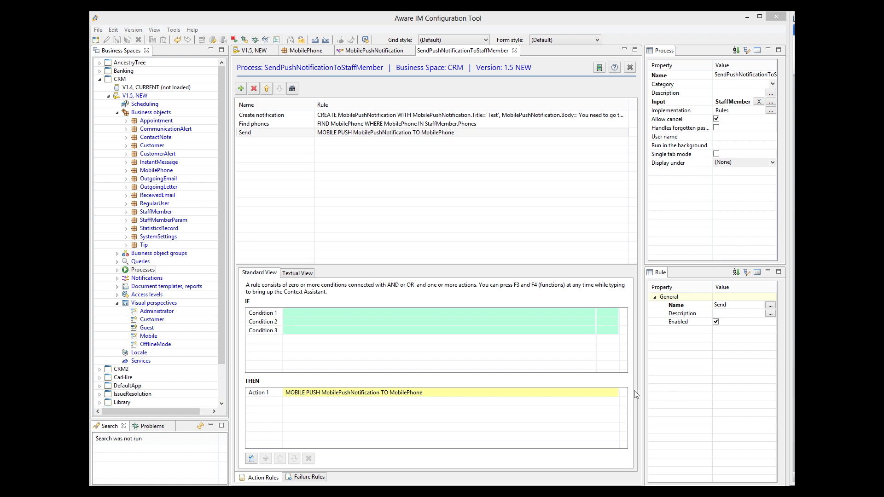
- Copy the SendPushNotificationToStaffMember process and paste the copy into the Processes of CRM version 1.5
left_click(117, 271)
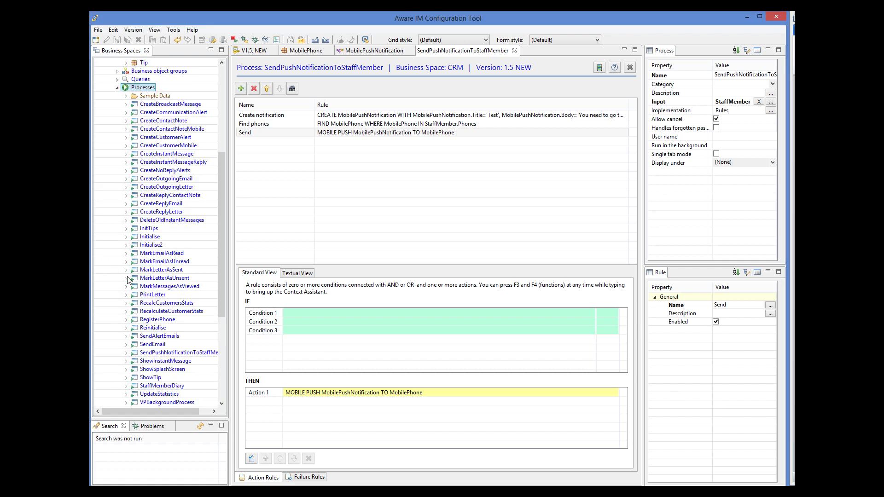
scroll(222, 295, "down", 2)
right_click(178, 320)
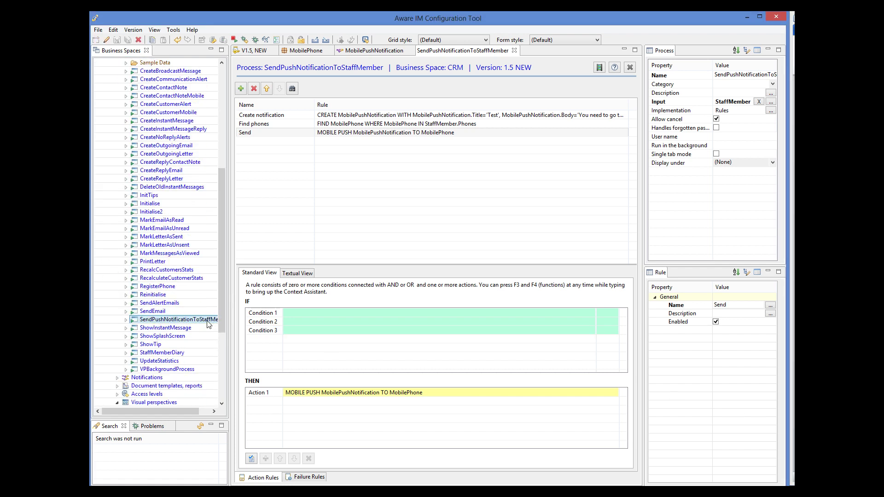
left_click(232, 348)
left_click_drag(221, 253, 224, 208)
right_click(151, 137)
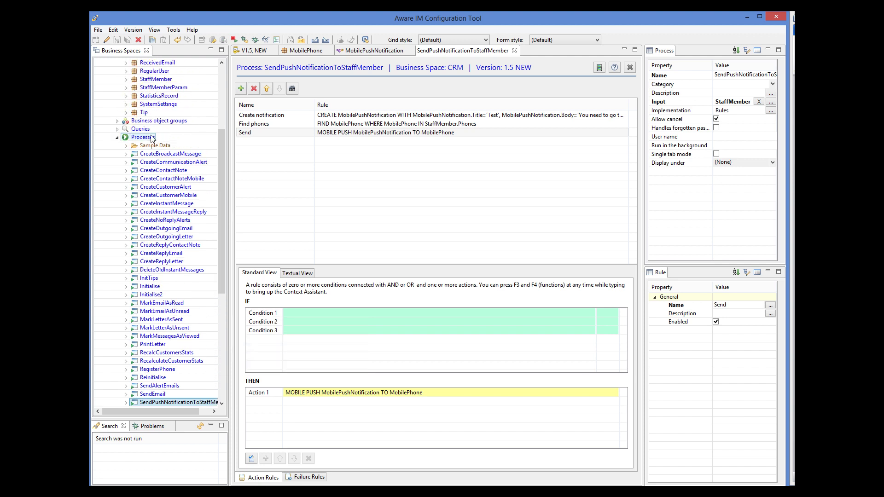
left_click(193, 162)
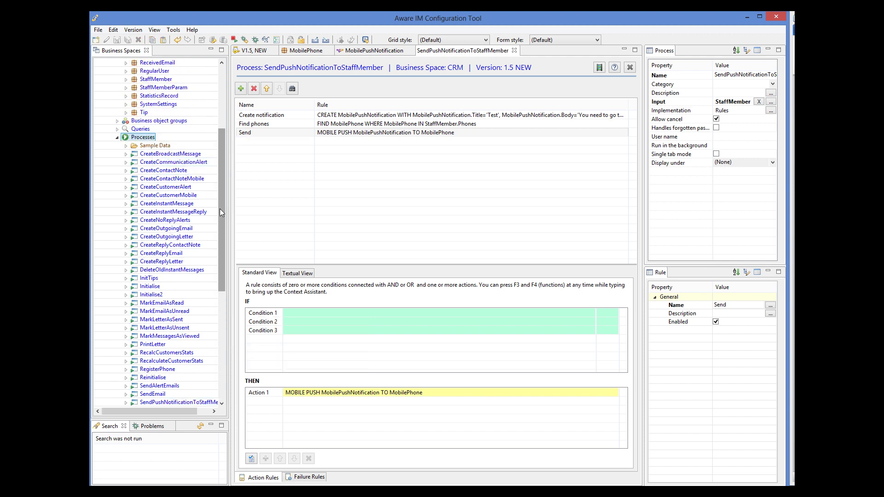
- Open the copied process, rename it SendPushNotificationToAllPhones and clear its input object
left_click_drag(220, 208, 222, 259)
double_click(189, 304)
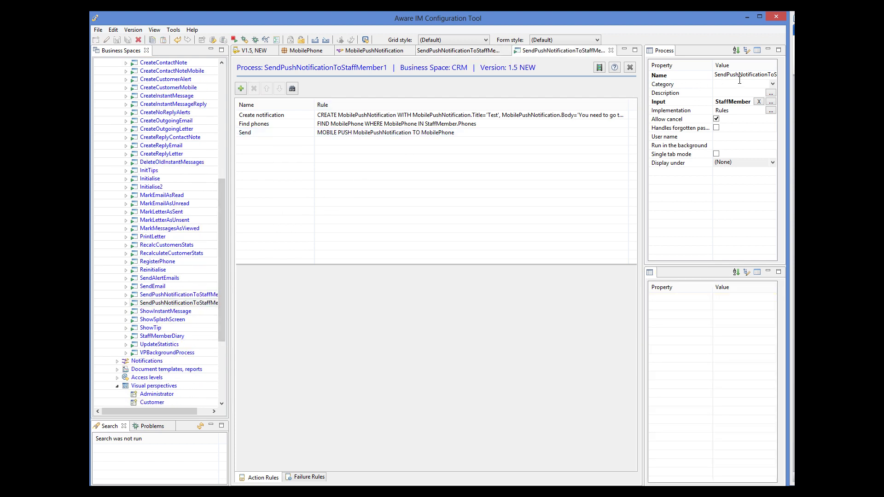
left_click_drag(751, 75, 777, 75)
left_click(768, 75)
key("BackSpace")
key("BackSpace")
key("BackSpace")
key("BackSpace")
key("BackSpace")
key("BackSpace")
key("BackSpace")
key("BackSpace")
key("BackSpace")
key("BackSpace")
key("BackSpace")
key("BackSpace")
type("AllPhomne")
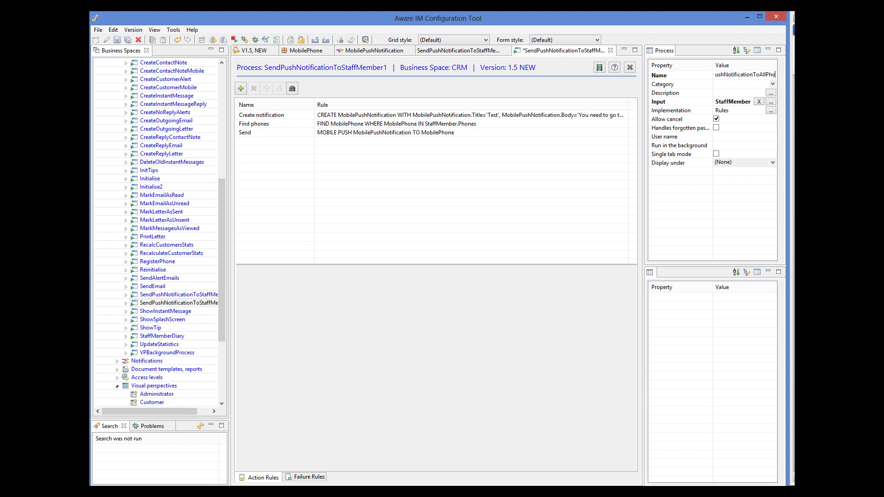
key("BackSpace")
key("BackSpace")
key("BackSpace")
type("nes")
key("ctrl+a")
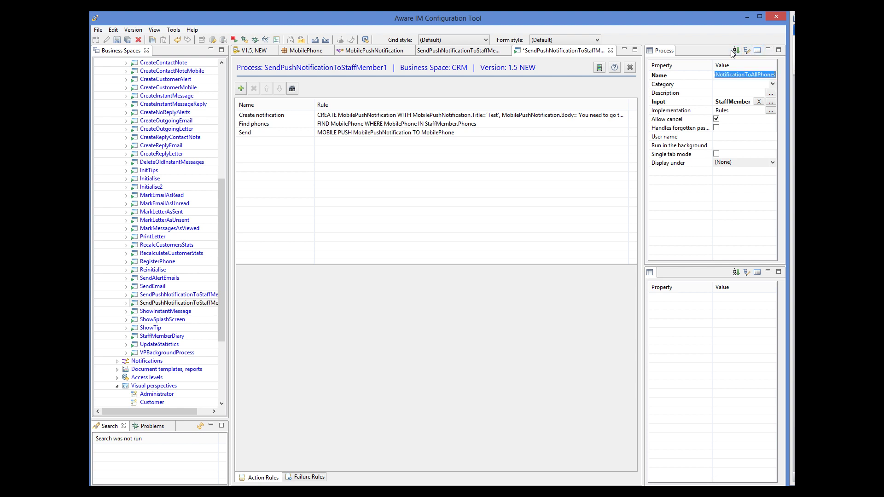
left_click(759, 102)
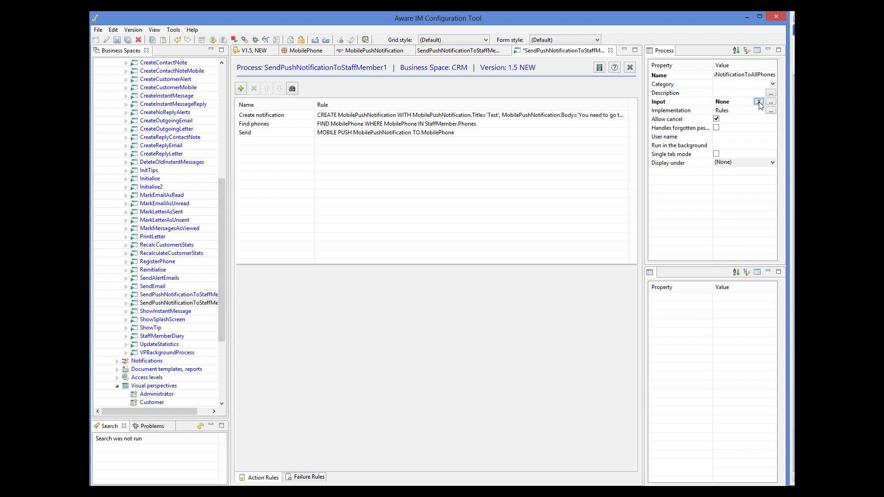
- Change the Body text in the "Create notification" rule to 'The system will be unavailable on Sunday' and preserve the rule change
left_click(456, 117)
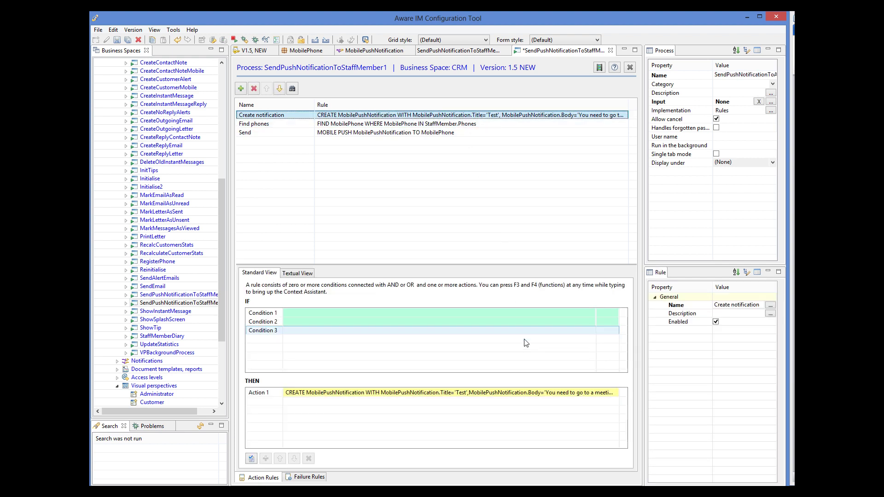
left_click(553, 392)
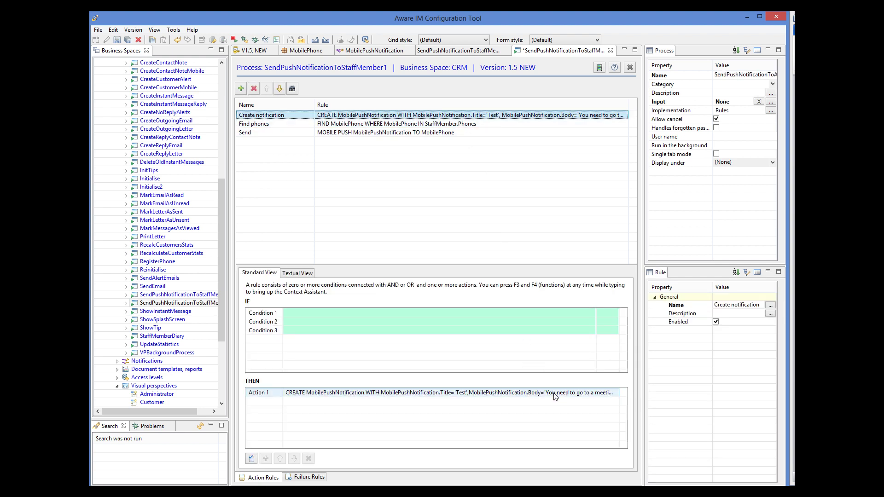
left_click_drag(544, 392, 628, 408)
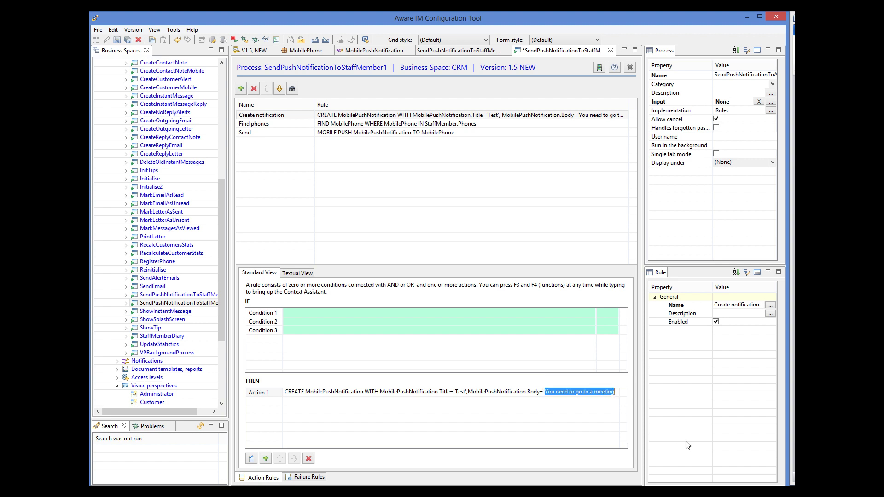
key("ctrl+v")
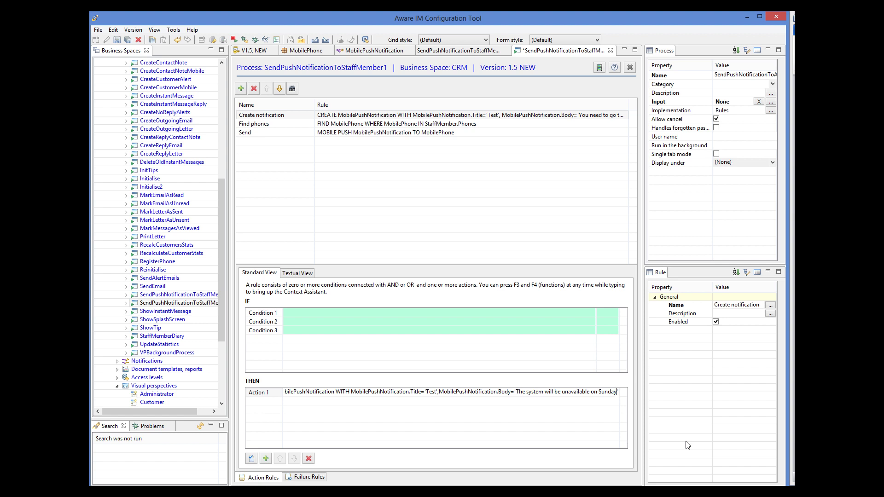
key("Return")
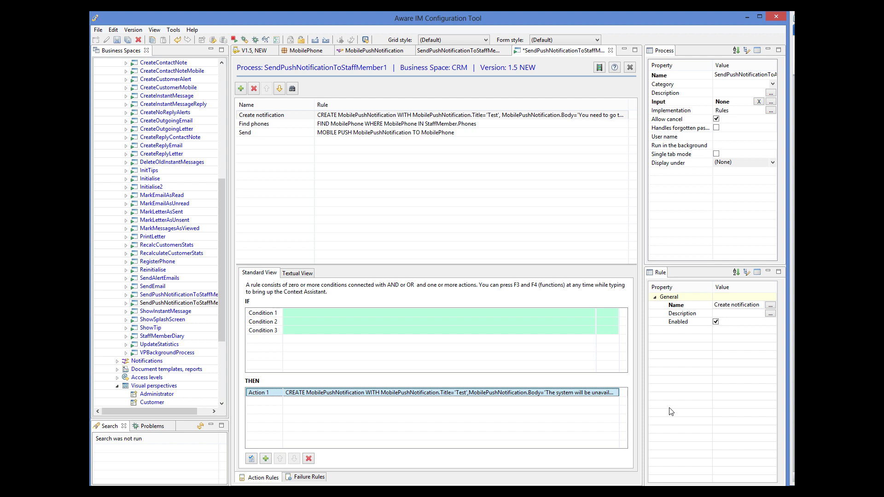
left_click(388, 125)
left_click(485, 260)
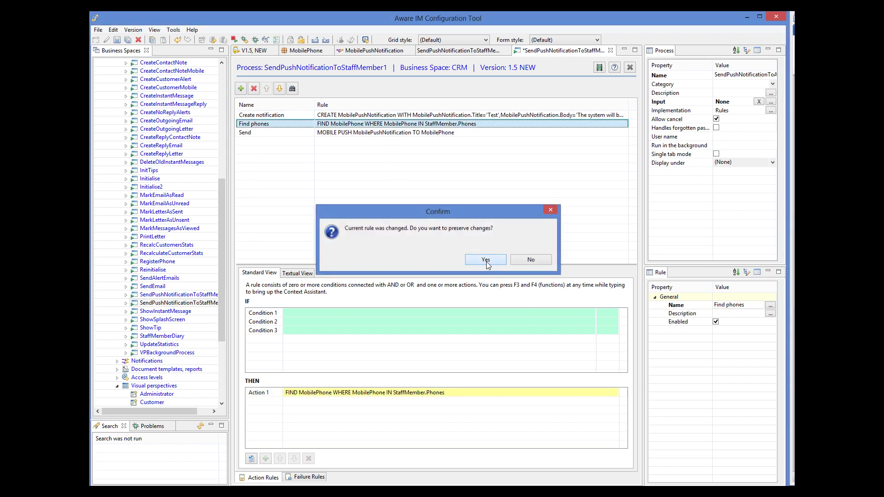
- Change the "Find phones" rule's action to FIND ALL MobilePhone, apply it and save the process
left_click(451, 395)
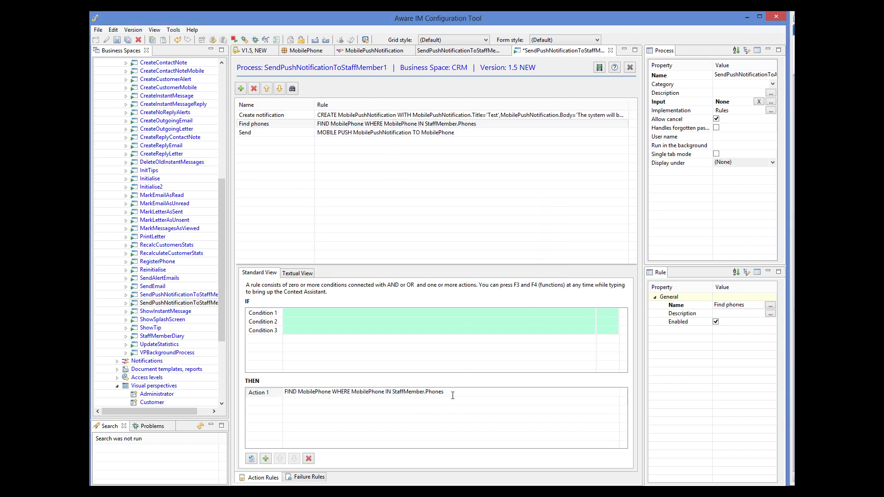
left_click_drag(452, 395, 333, 393)
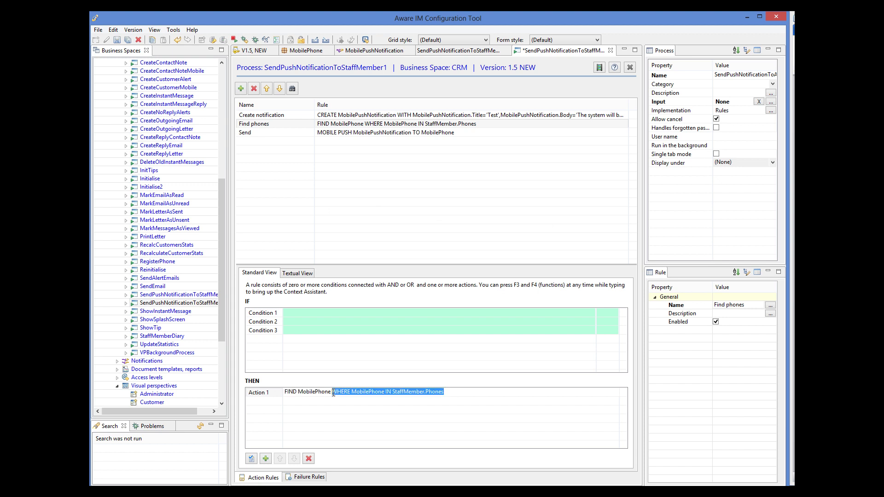
key("Delete")
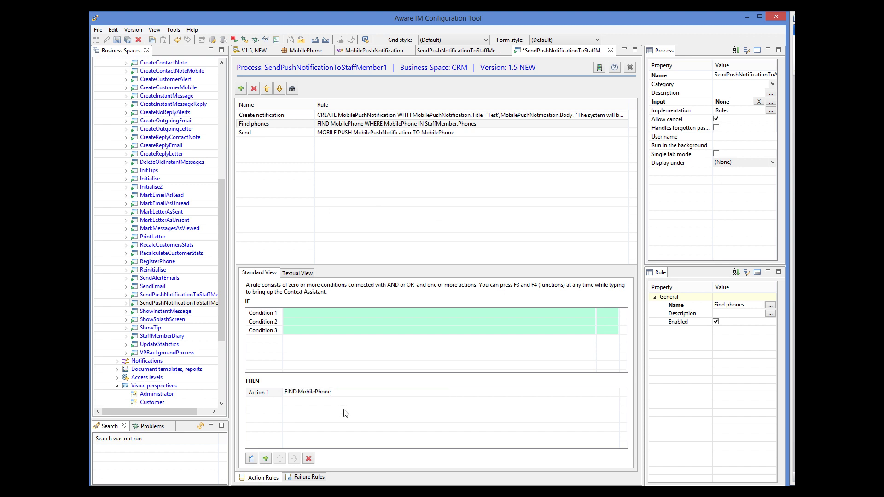
left_click(297, 393)
type("ALL")
left_click(327, 436)
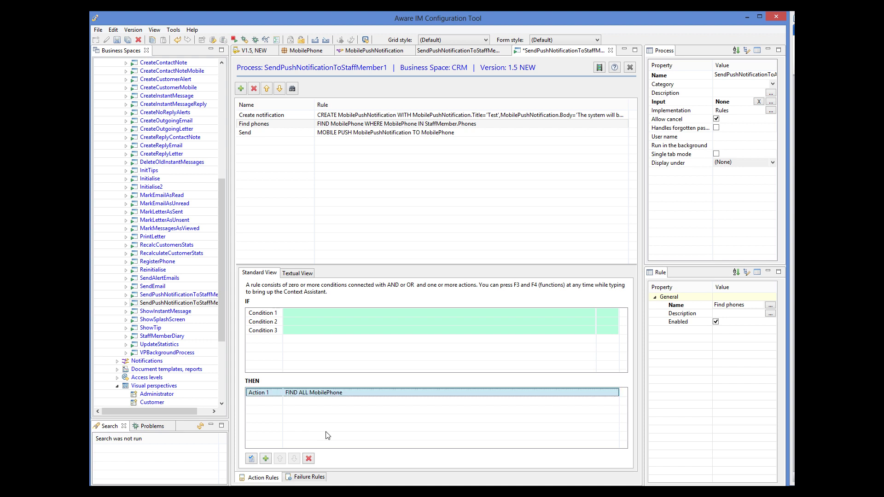
left_click(251, 458)
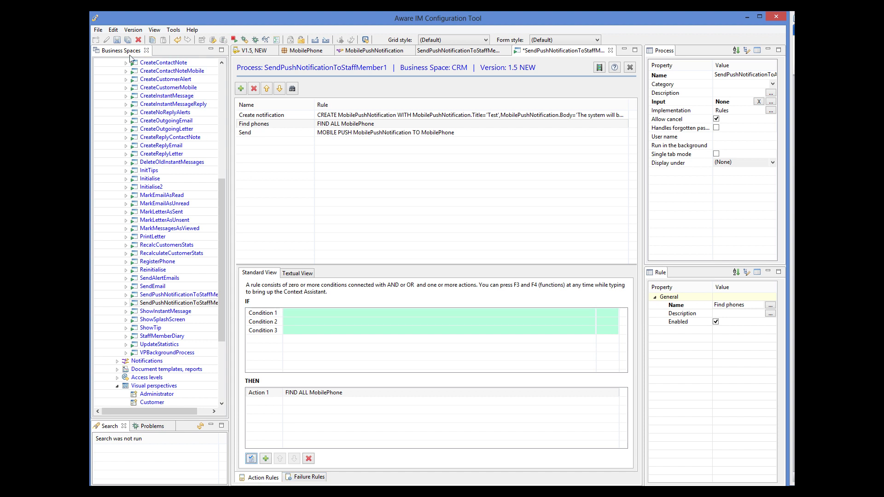
left_click(115, 41)
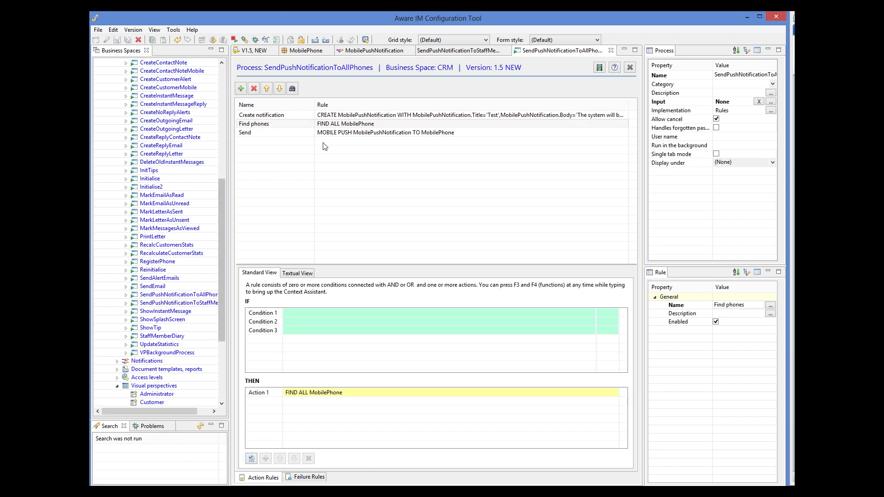